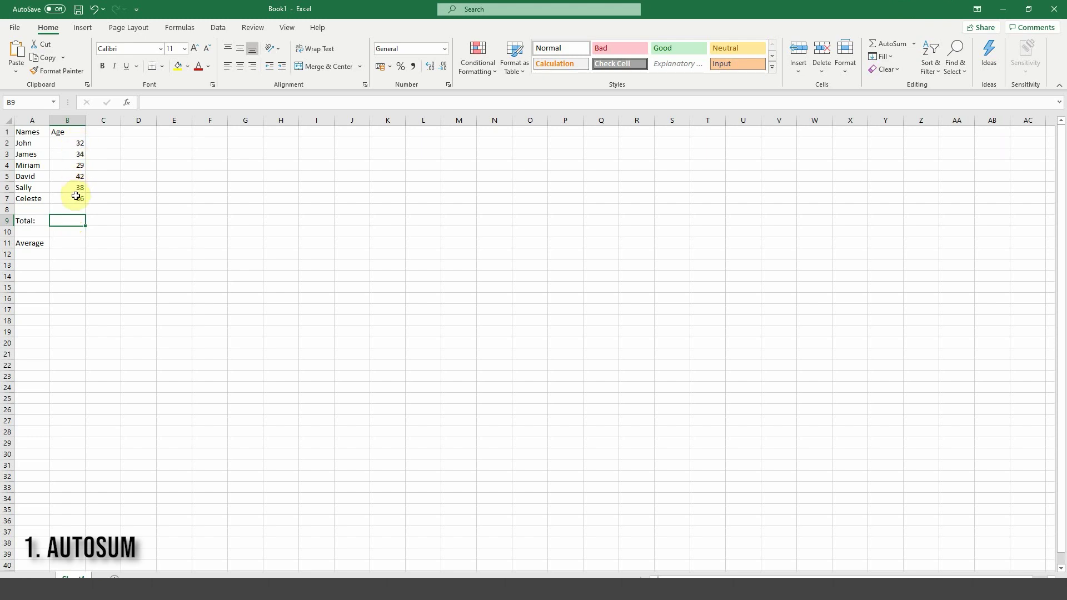
Enter =SUM(B2:B7) in B9 to total the ages next to the Total label
{"action": "type", "text": "=SUM("}
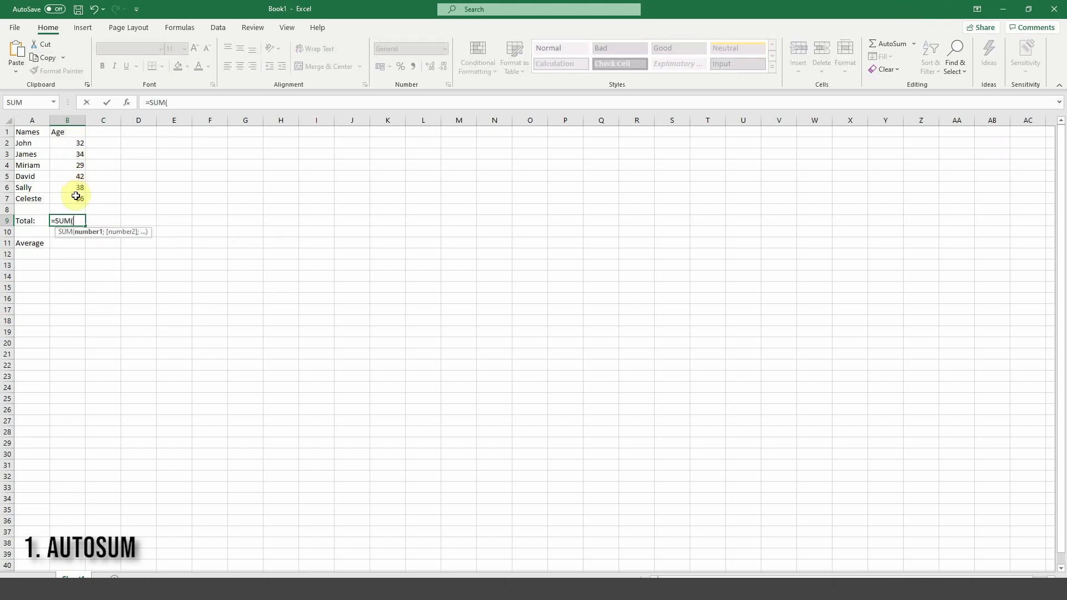
{"action": "left_click_drag", "start_coordinate": [74, 143], "coordinate": [73, 198]}
{"action": "type", "text": ")"}
{"action": "key", "text": "Return"}
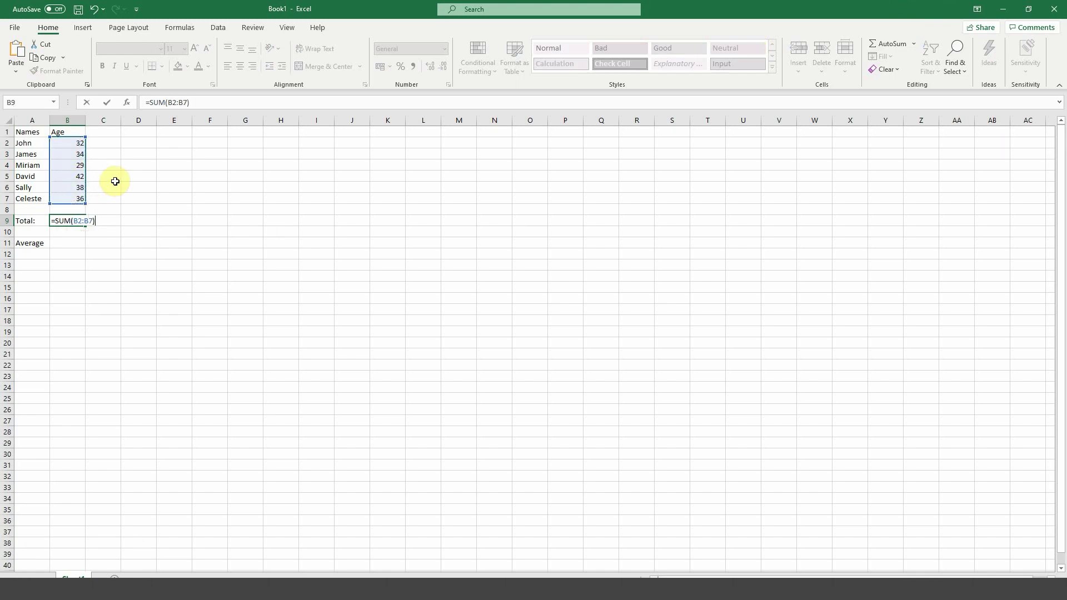
Clear B9 and recreate the ages total with the AutoSum button
{"action": "key", "text": "Up"}
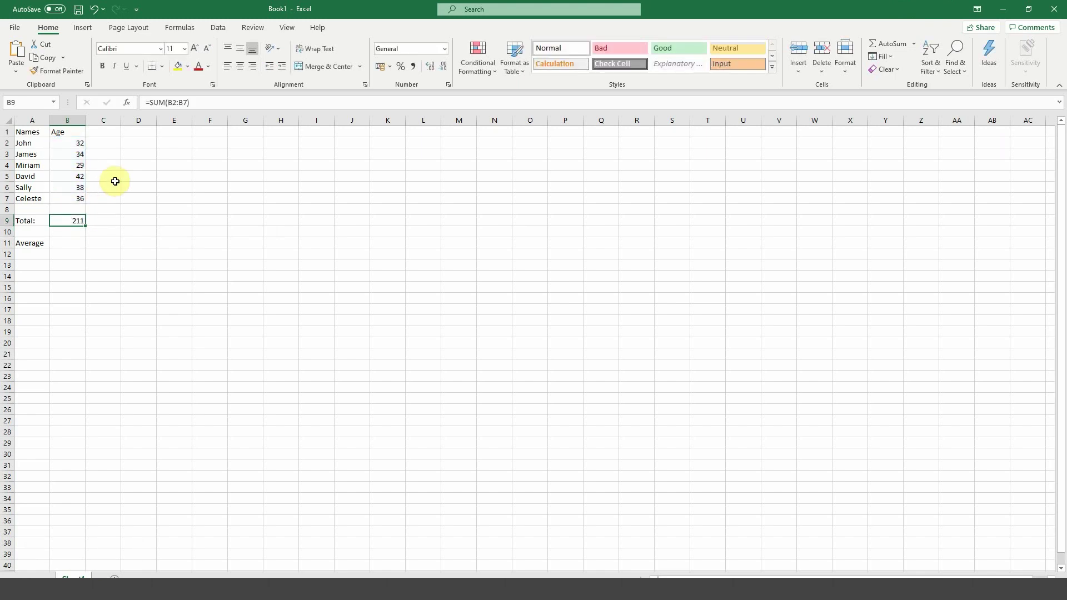
{"action": "key", "text": "Delete"}
{"action": "left_click_drag", "start_coordinate": [78, 143], "coordinate": [66, 219]}
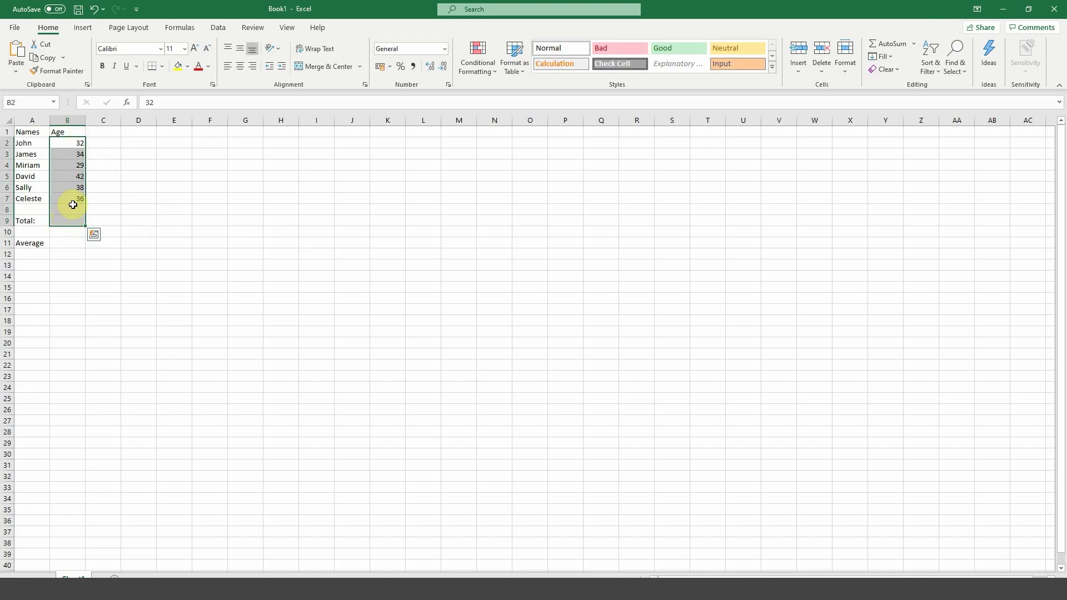
{"action": "left_click", "coordinate": [880, 49]}
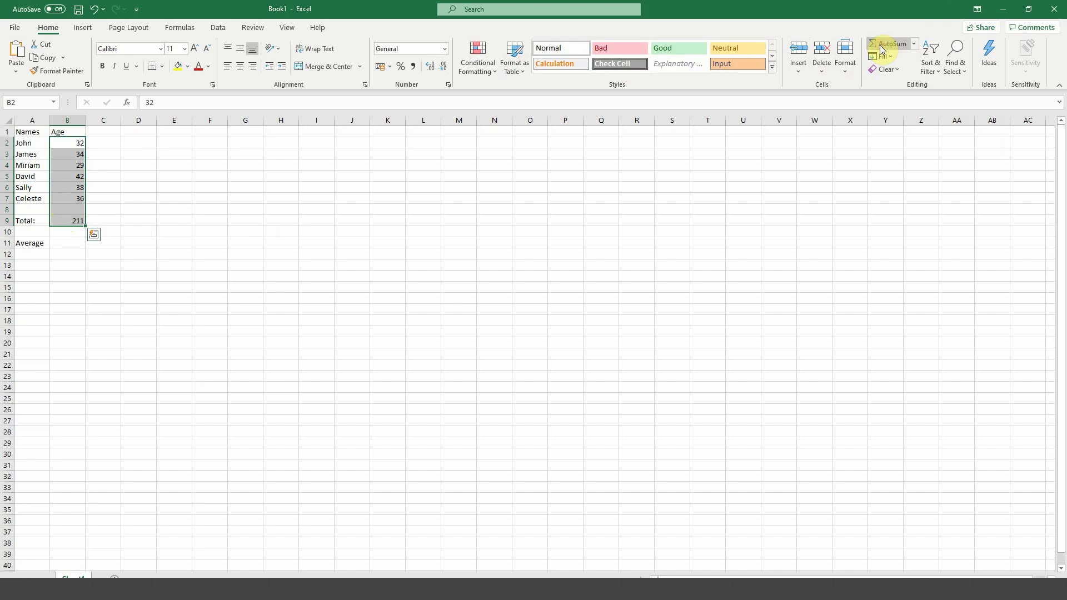
{"action": "left_click", "coordinate": [79, 220]}
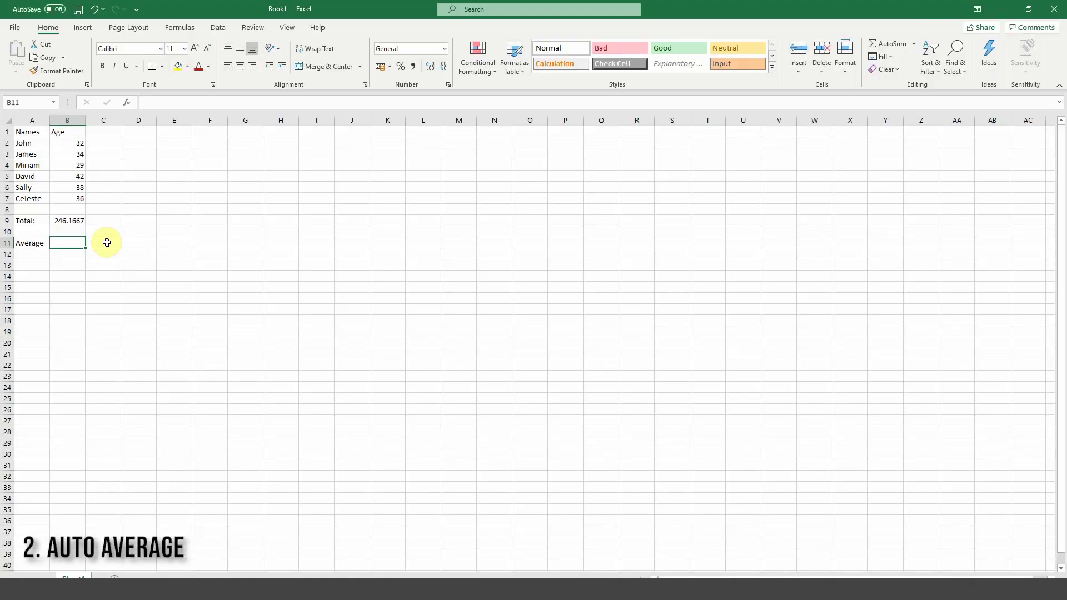
Average the ages in B2:B7 into B8 using the AutoSum Average option
{"action": "left_click_drag", "start_coordinate": [71, 143], "coordinate": [75, 201]}
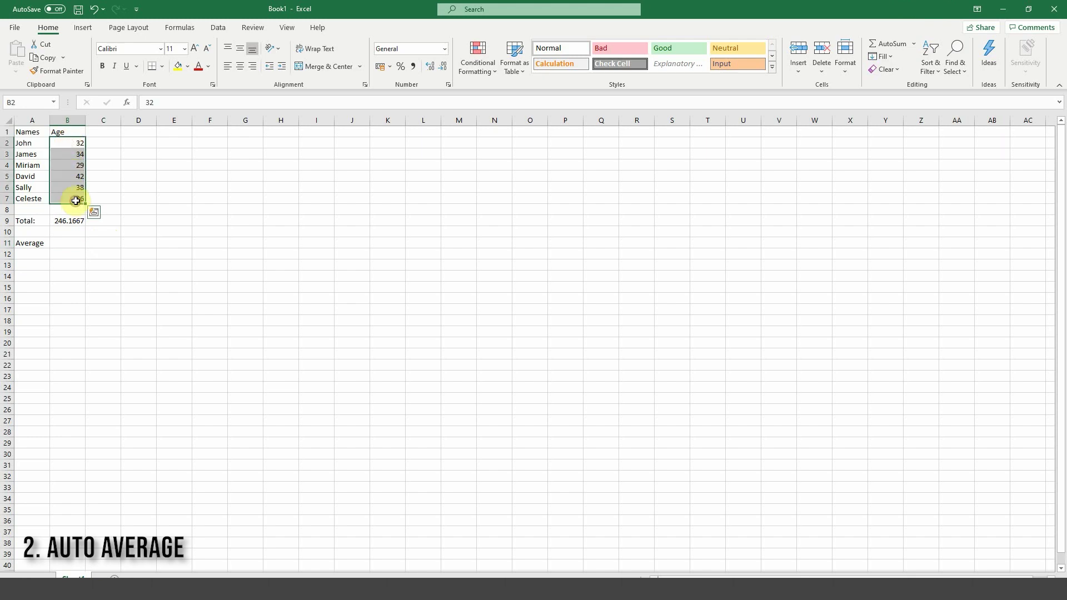
{"action": "left_click", "coordinate": [913, 44]}
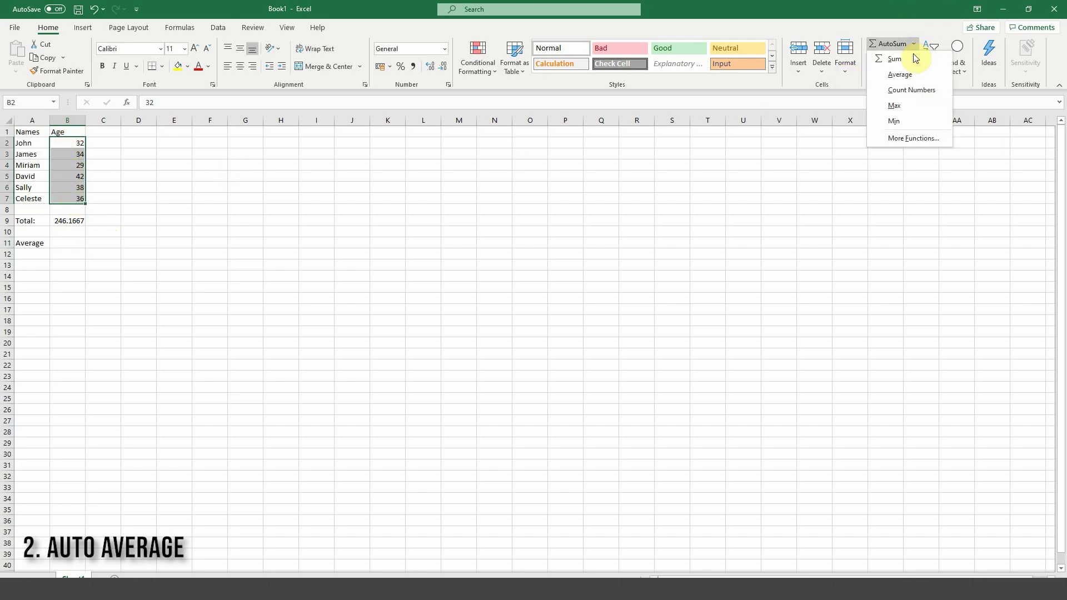
{"action": "left_click", "coordinate": [908, 75]}
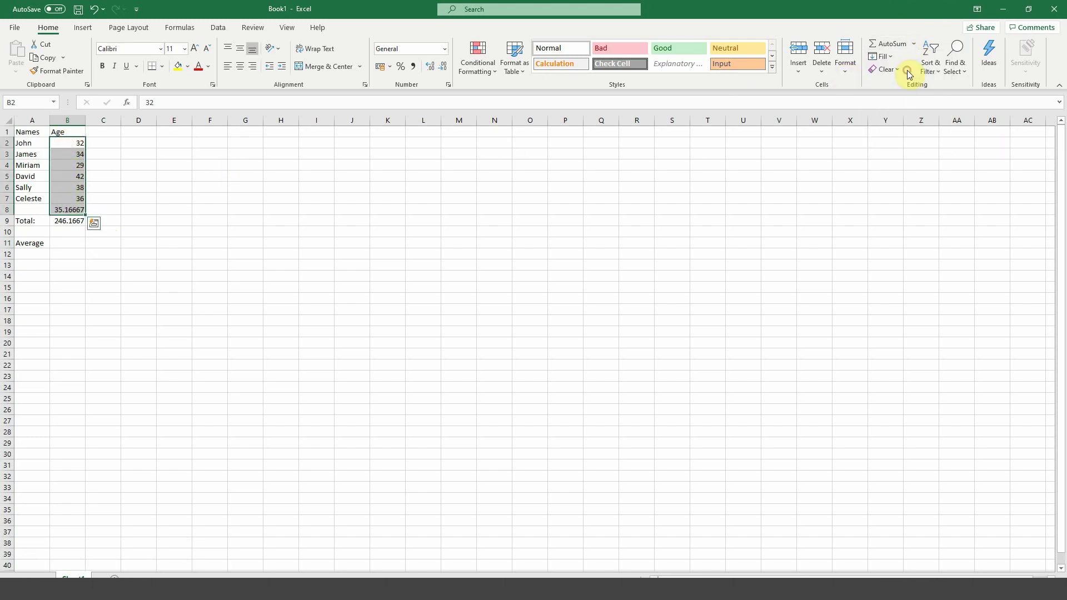
{"action": "left_click", "coordinate": [81, 211]}
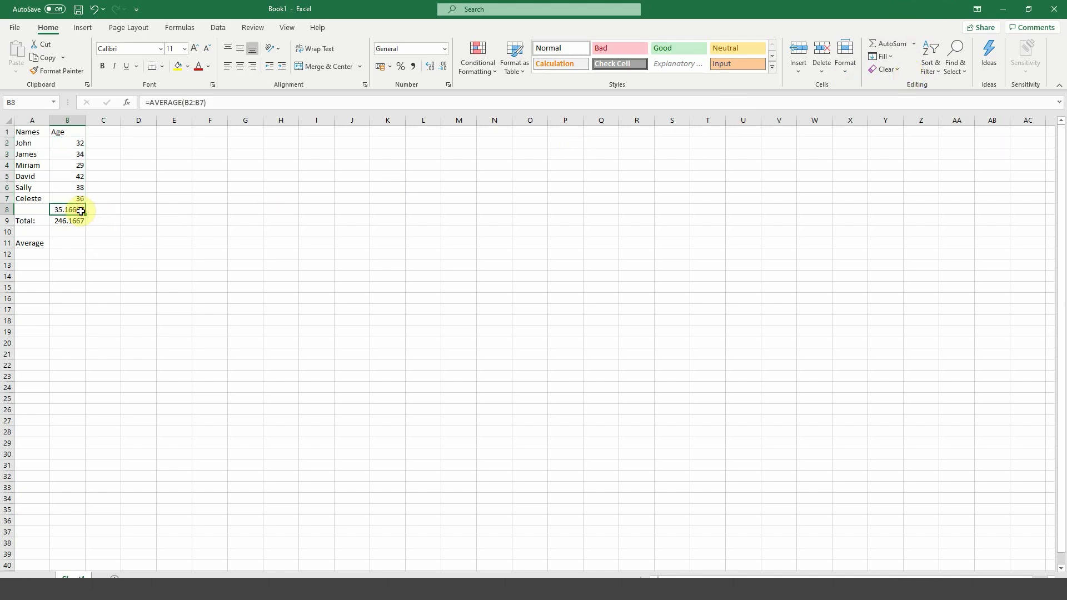
{"action": "left_click", "coordinate": [71, 244]}
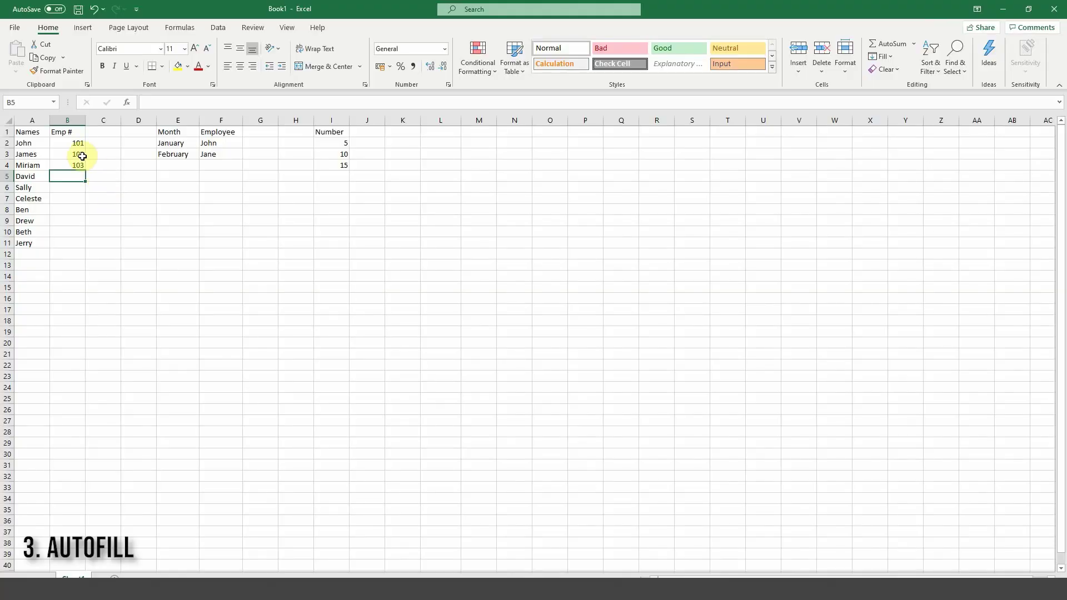
Auto-fill employee numbers to 110, months through December, and Number values in fives to 55
{"action": "left_click_drag", "start_coordinate": [79, 142], "coordinate": [78, 164]}
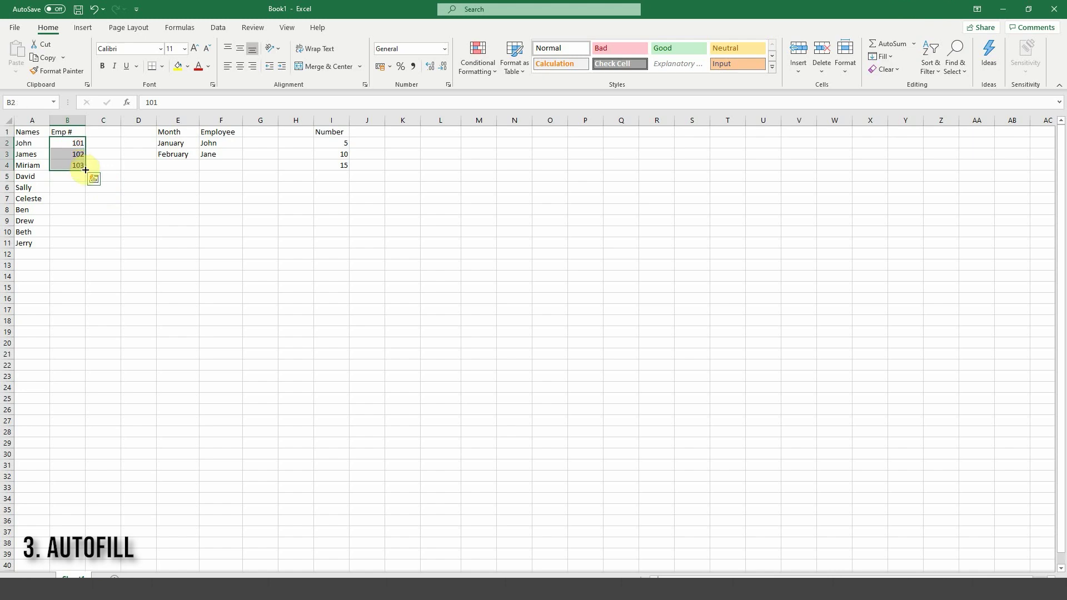
{"action": "left_click_drag", "start_coordinate": [85, 169], "coordinate": [79, 245]}
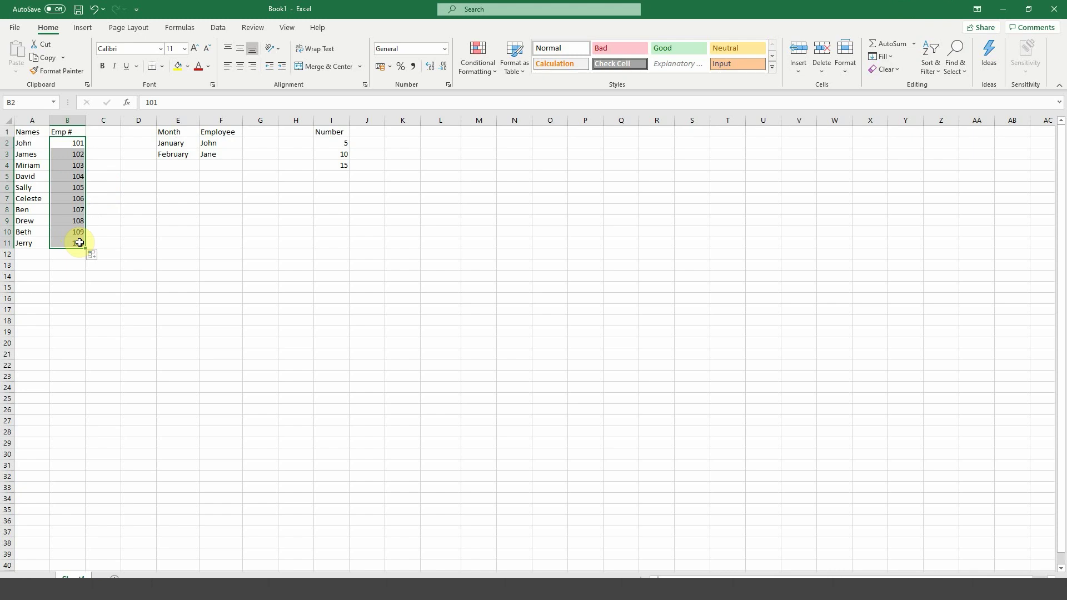
{"action": "left_click_drag", "start_coordinate": [174, 143], "coordinate": [186, 263]}
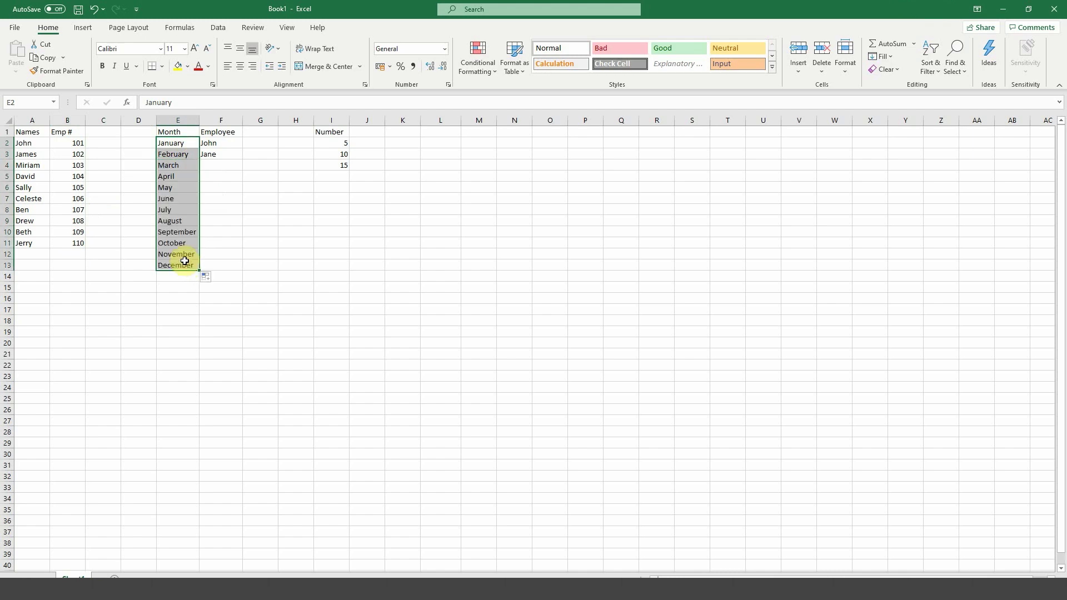
{"action": "left_click_drag", "start_coordinate": [322, 142], "coordinate": [351, 258]}
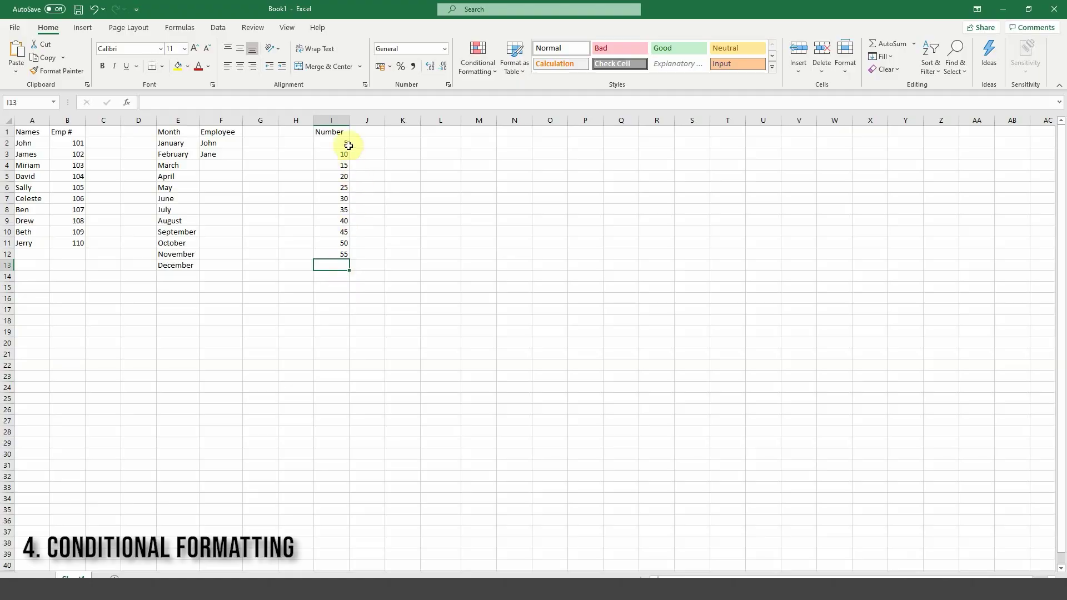
Preview colour scales and icon sets on Number values I2:I12, then select Performance scores C2:C11
{"action": "left_click_drag", "start_coordinate": [344, 142], "coordinate": [339, 259]}
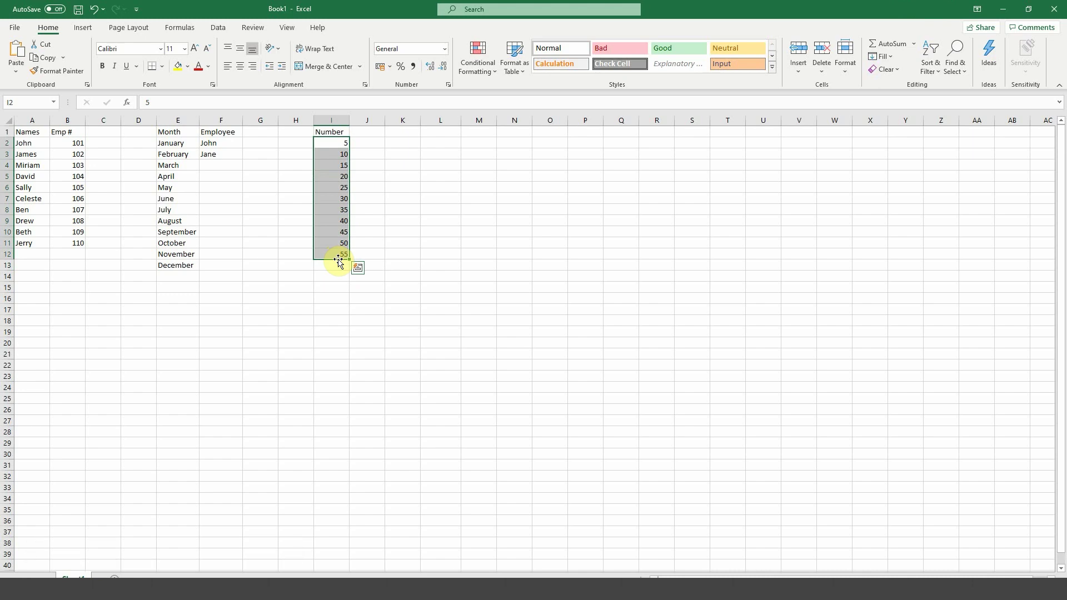
{"action": "left_click", "coordinate": [491, 74]}
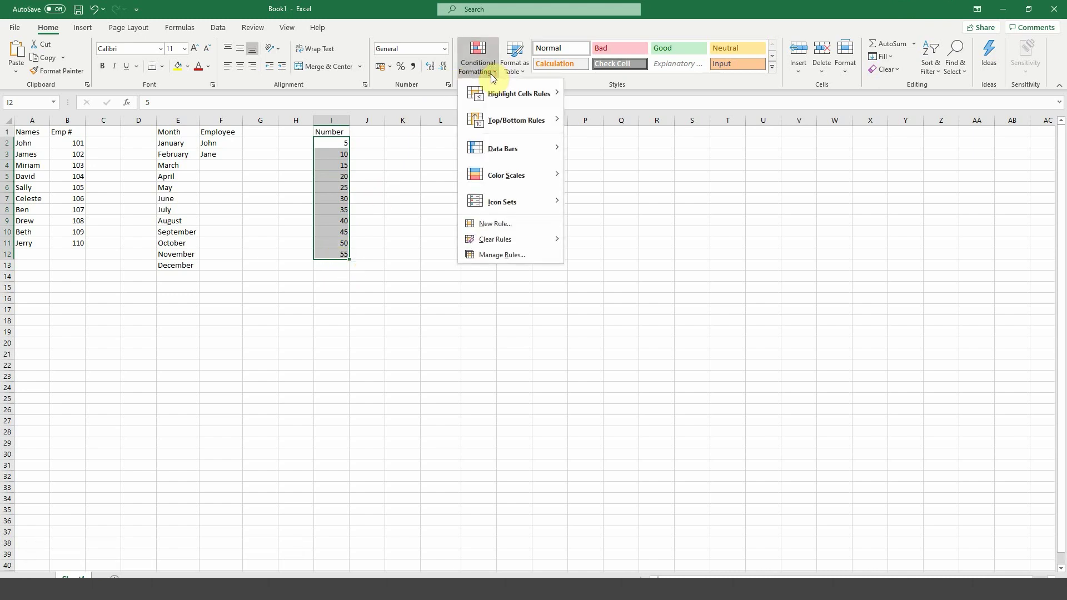
{"action": "mouse_move", "coordinate": [508, 177]}
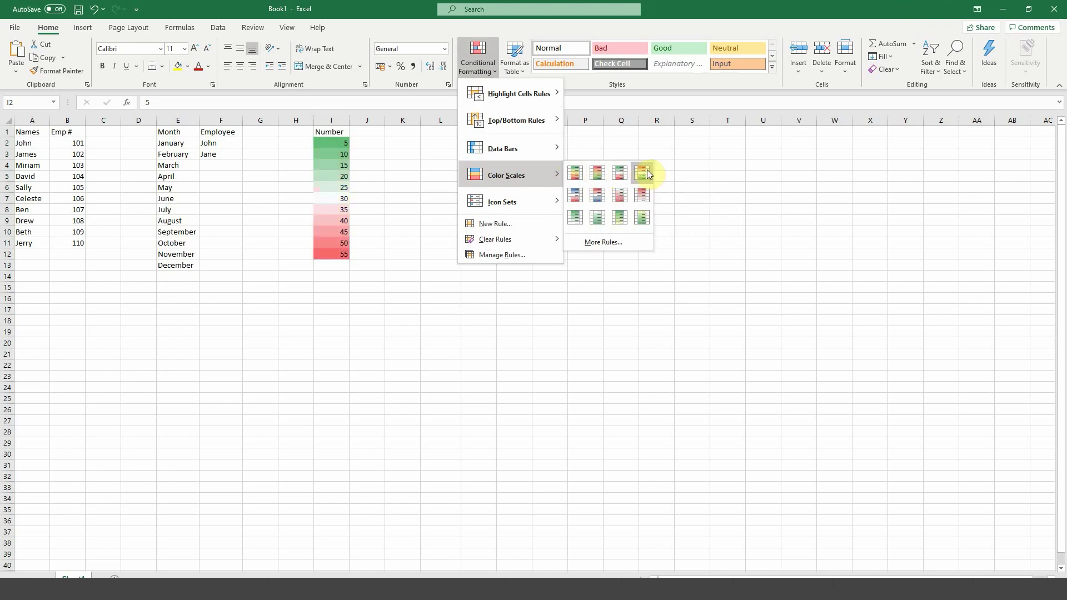
{"action": "mouse_move", "coordinate": [539, 202]}
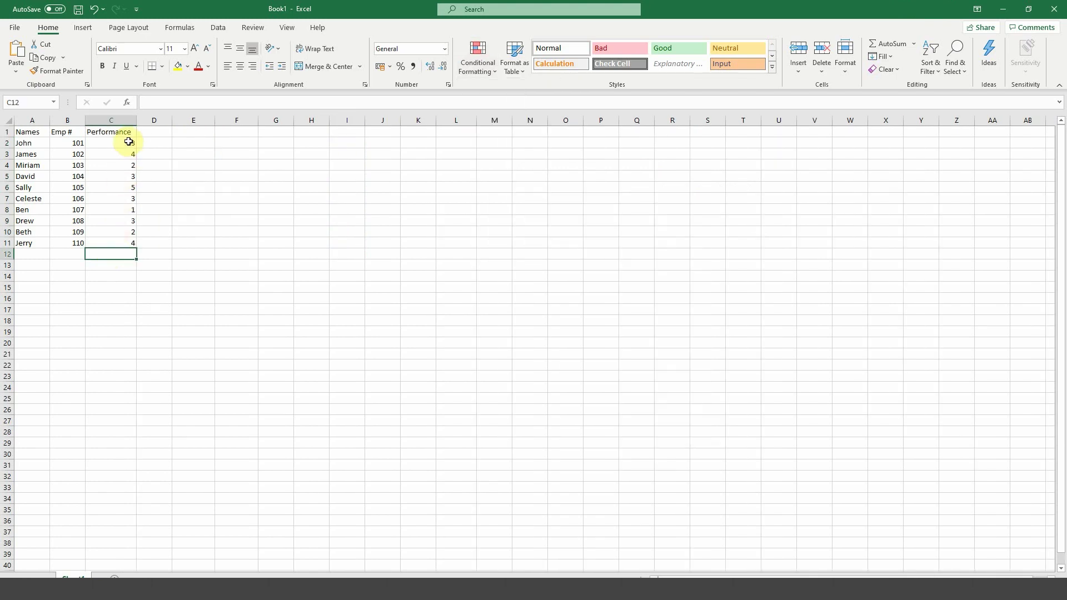
{"action": "left_click_drag", "start_coordinate": [126, 141], "coordinate": [117, 242]}
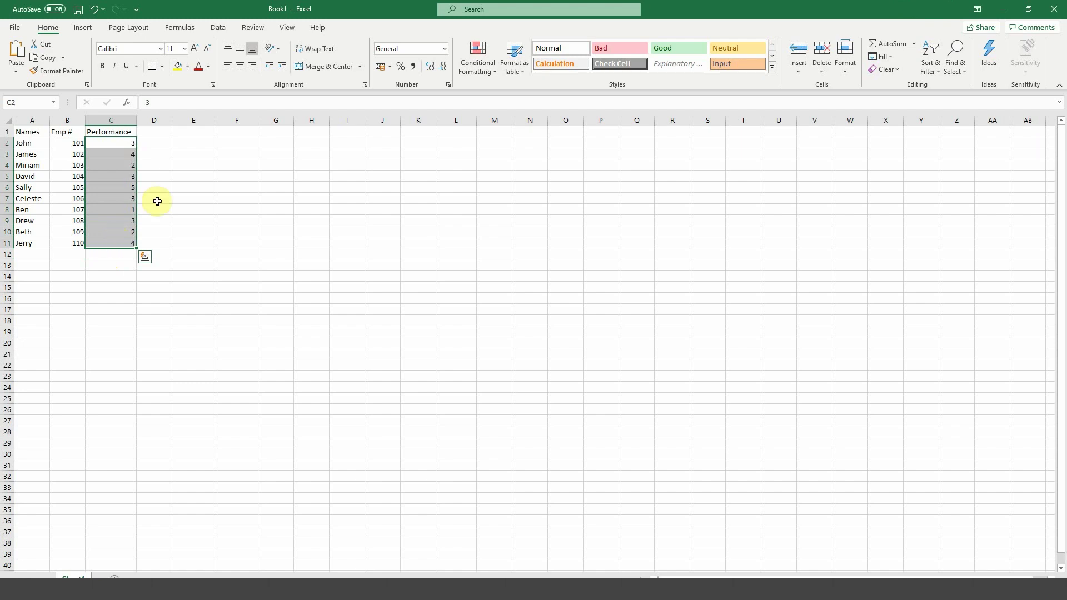
Add a Less Than 3 rule with Light Red Fill to the Performance scores
{"action": "left_click", "coordinate": [472, 71]}
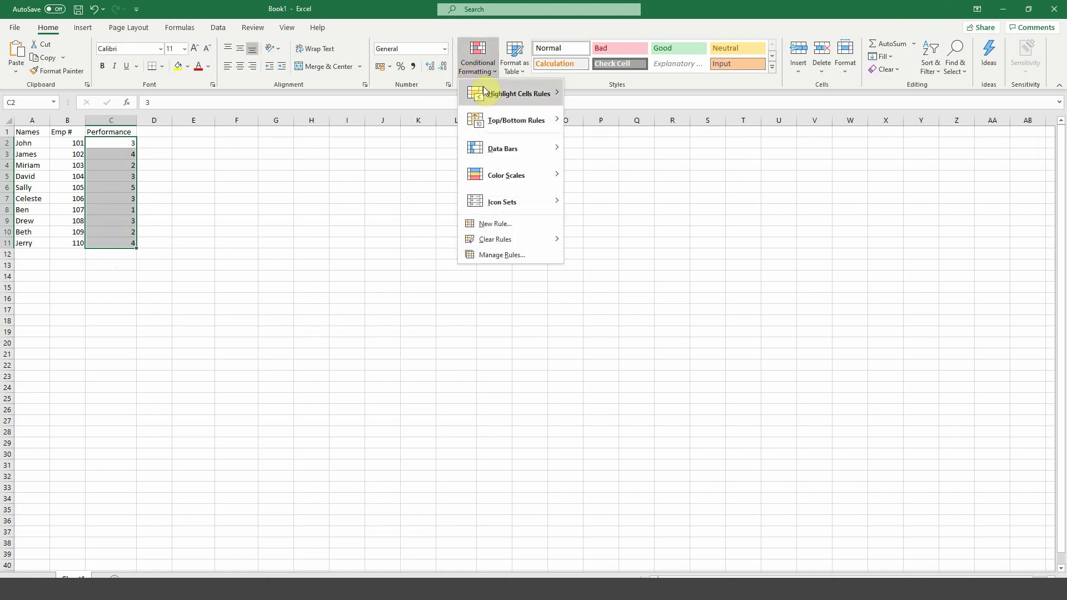
{"action": "mouse_move", "coordinate": [506, 97]}
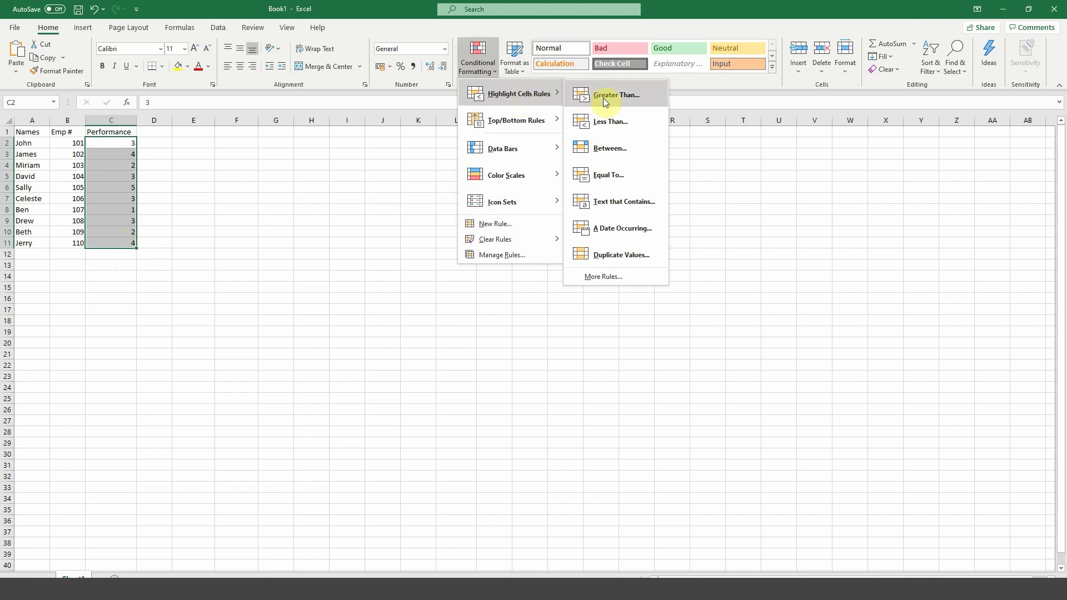
{"action": "left_click", "coordinate": [611, 121]}
{"action": "left_click", "coordinate": [431, 307]}
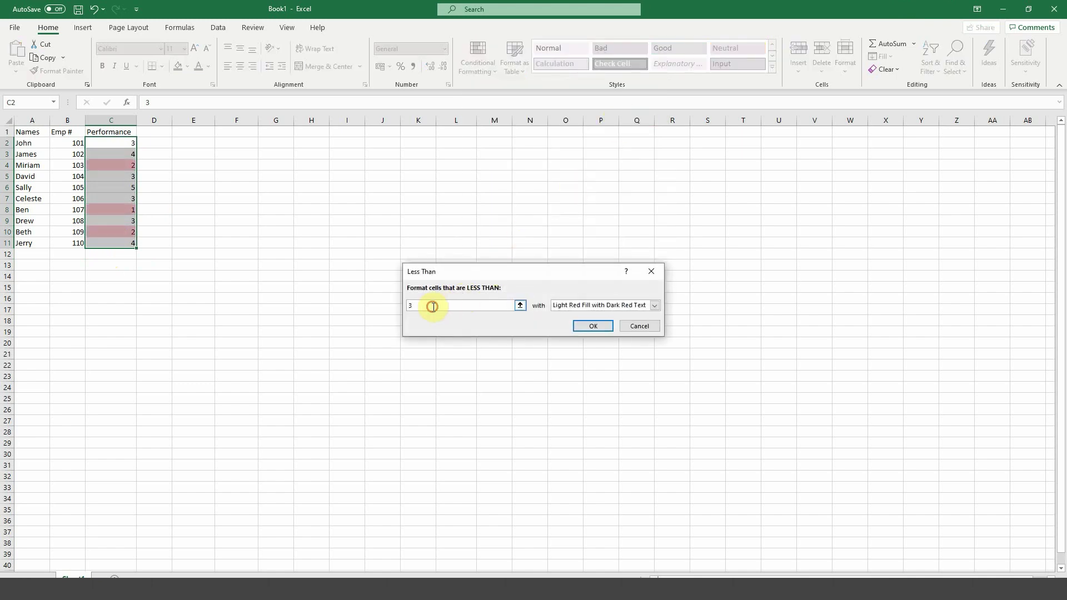
{"action": "left_click", "coordinate": [632, 309]}
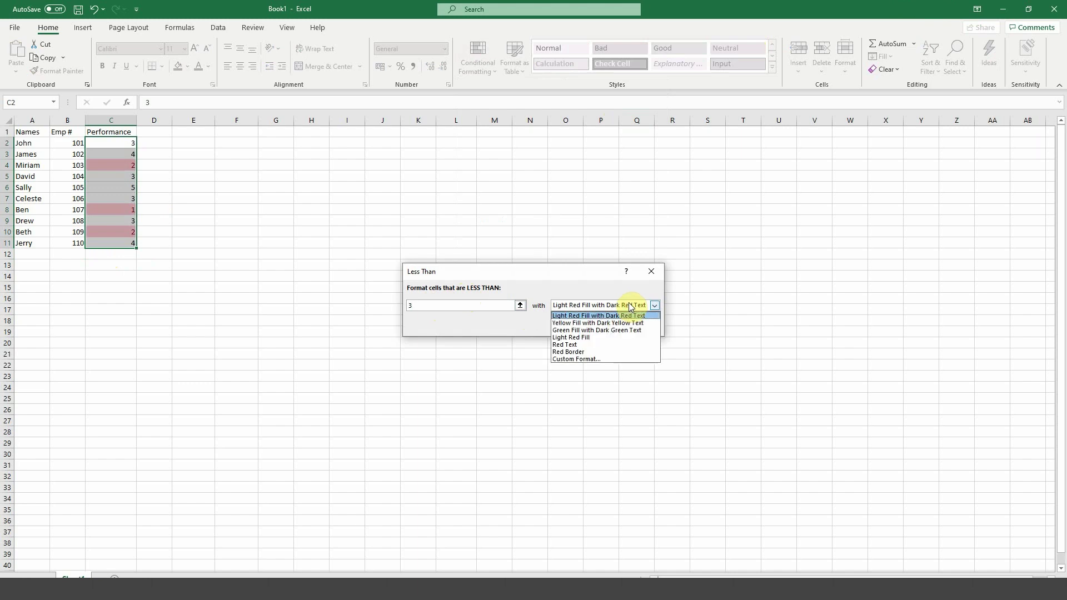
{"action": "key", "text": "Return"}
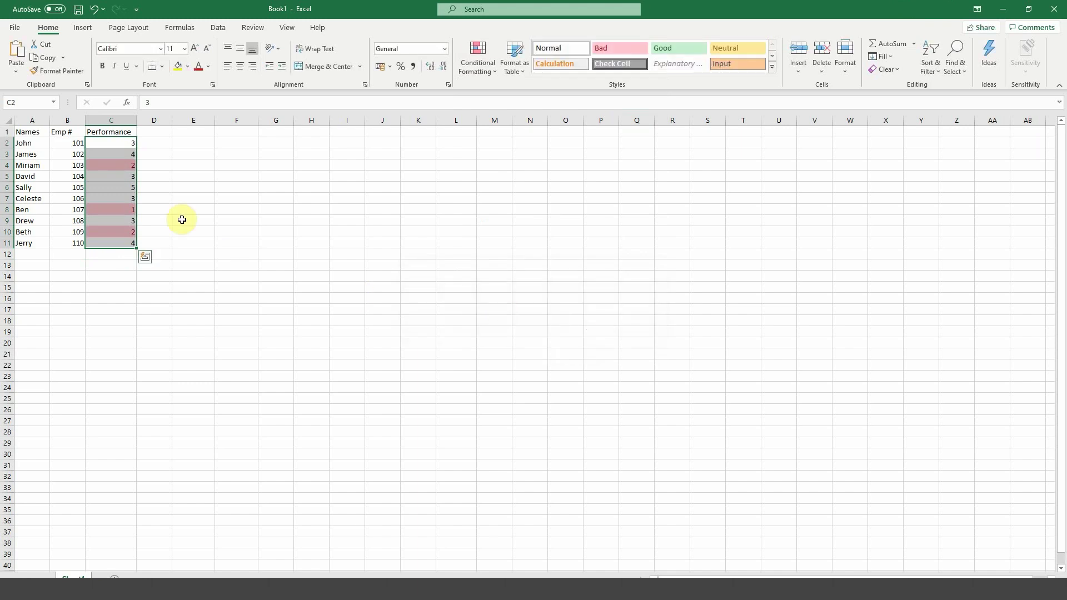
{"action": "left_click", "coordinate": [142, 167]}
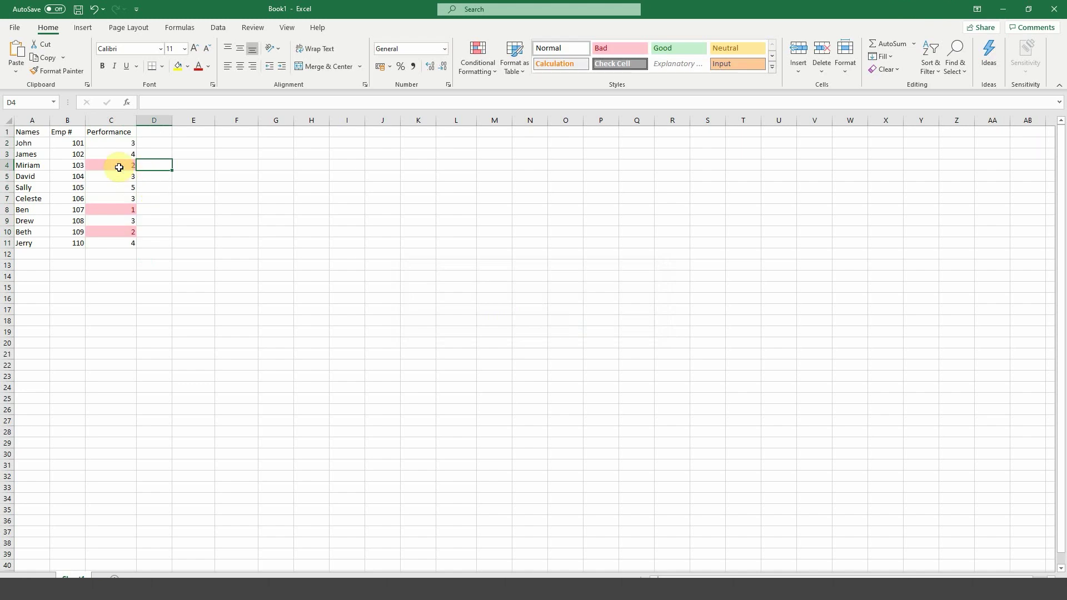
Change the score in C4 from 2 to 4
{"action": "left_click", "coordinate": [118, 165]}
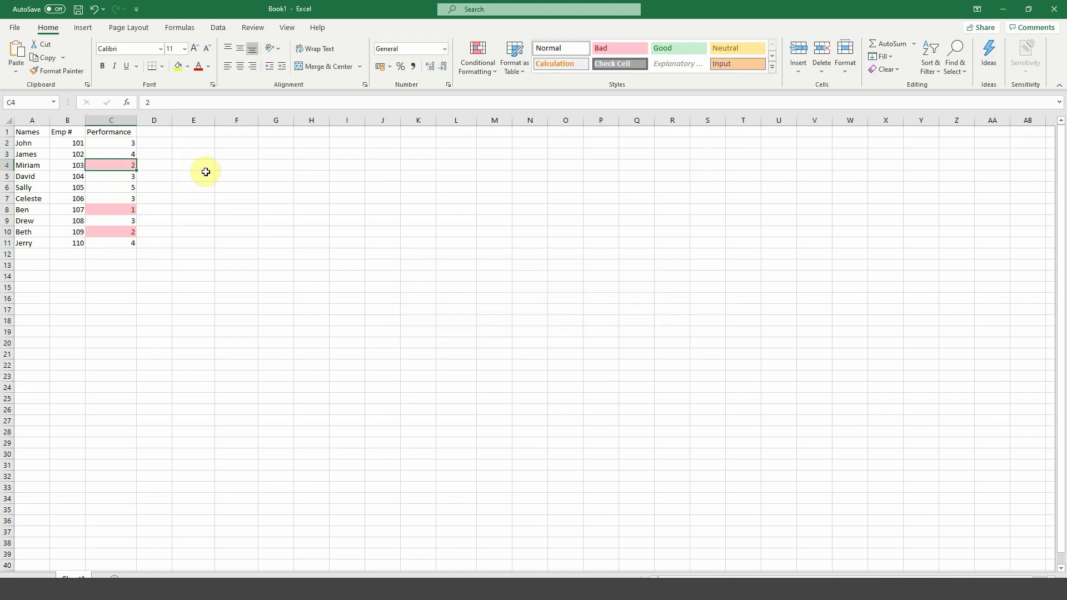
{"action": "type", "text": "4"}
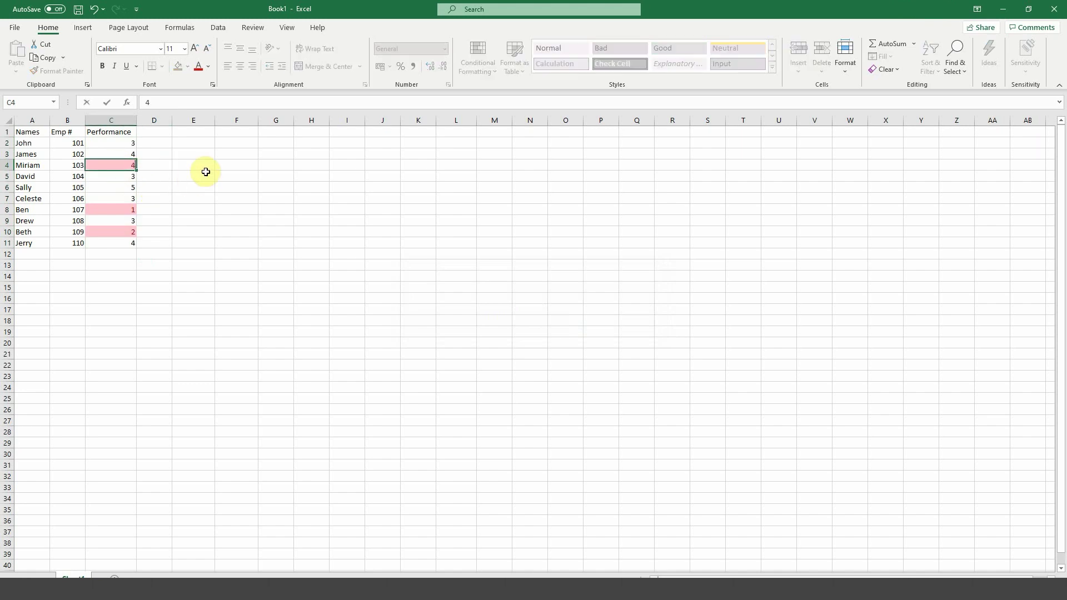
{"action": "key", "text": "Return"}
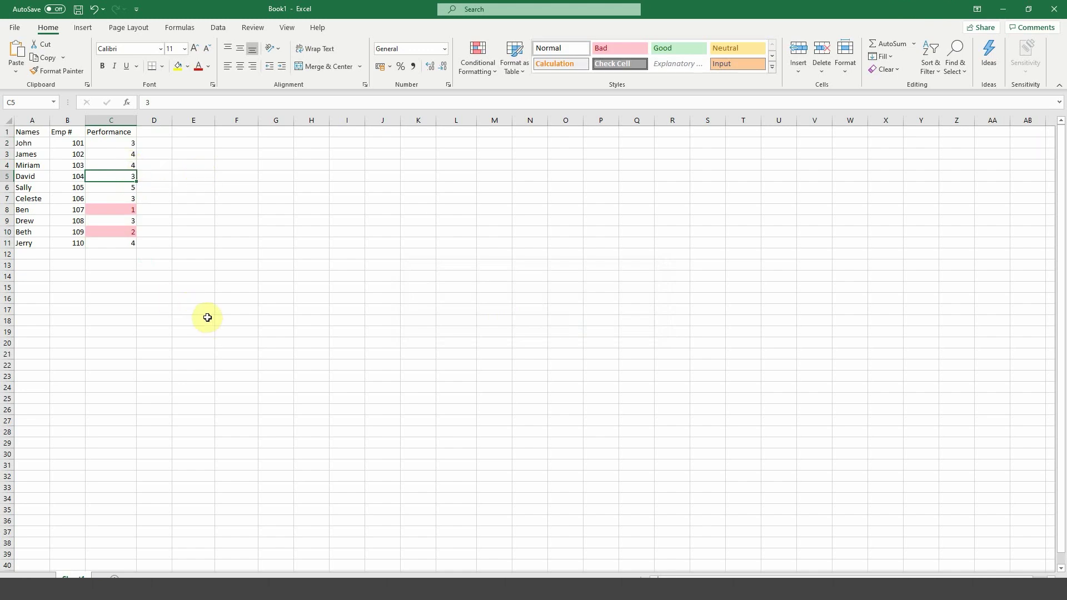
{"action": "left_click_drag", "start_coordinate": [131, 144], "coordinate": [120, 245]}
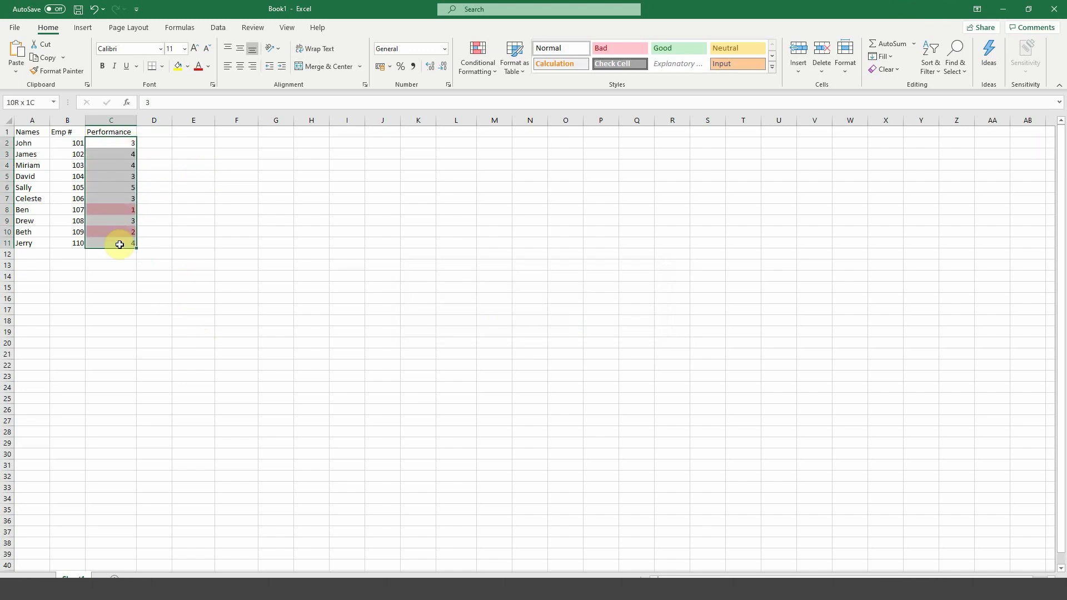
{"action": "left_click", "coordinate": [492, 73]}
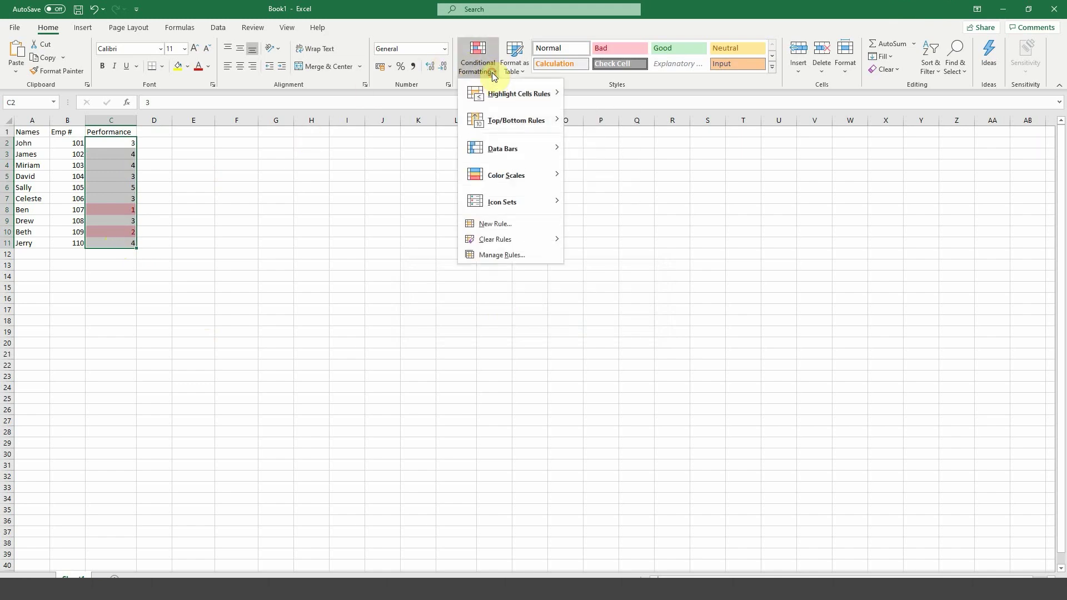
{"action": "left_click", "coordinate": [515, 257]}
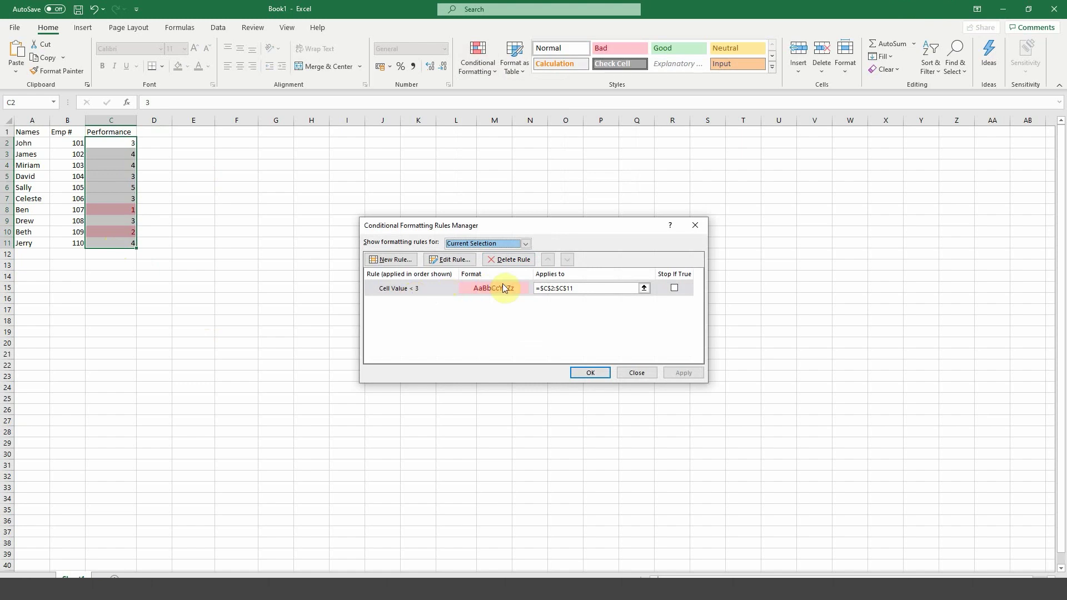
{"action": "left_click", "coordinate": [444, 293]}
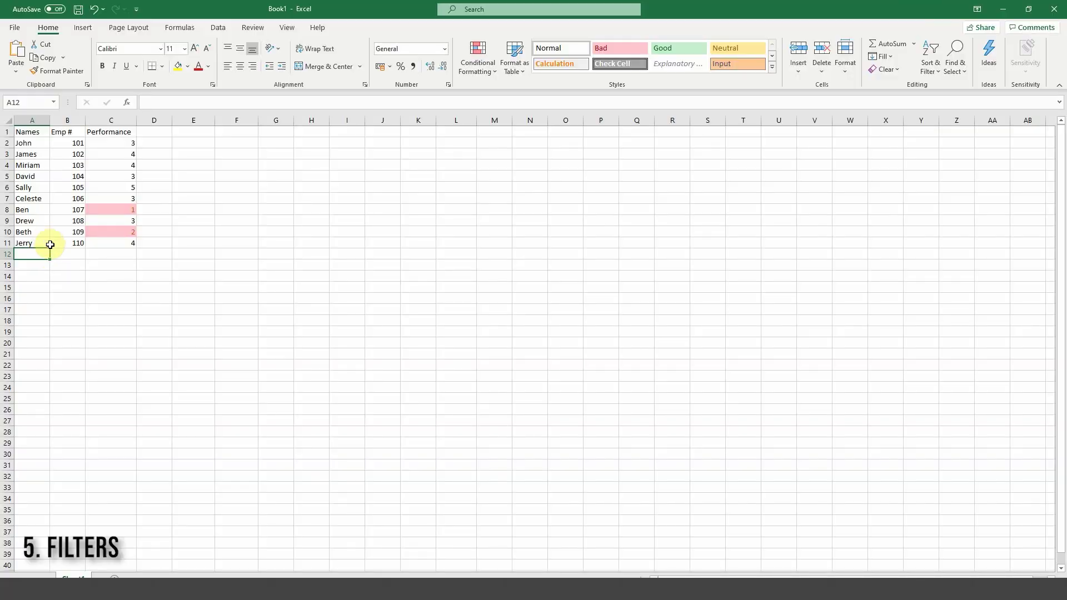
Turn on Sort & Filter dropdowns for the employee table A1:C11
{"action": "left_click", "coordinate": [41, 136]}
{"action": "left_click_drag", "start_coordinate": [41, 138], "coordinate": [105, 240]}
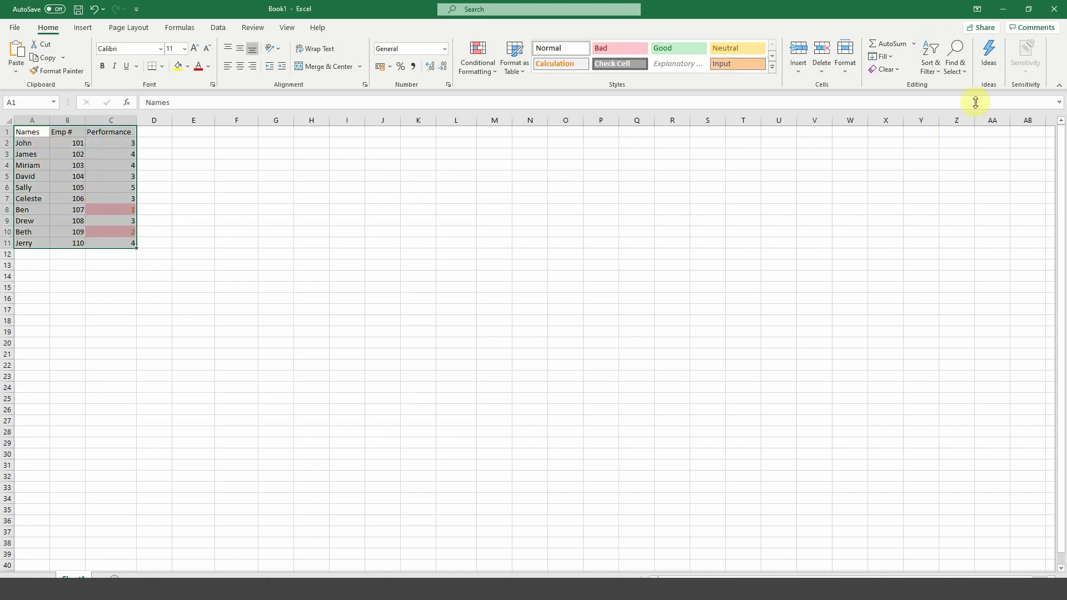
{"action": "left_click", "coordinate": [937, 72]}
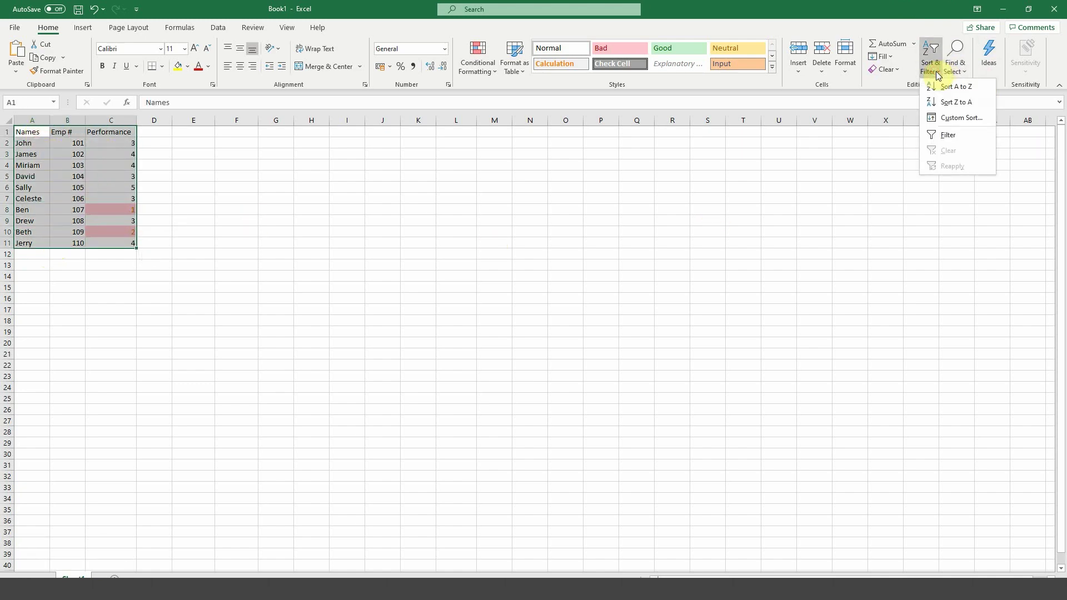
{"action": "left_click", "coordinate": [950, 134]}
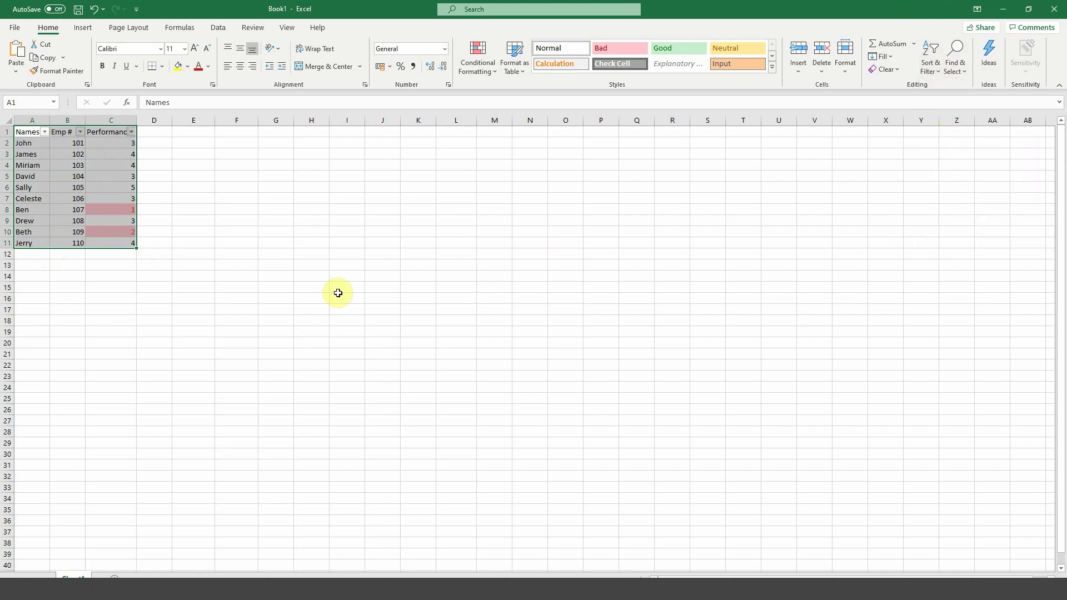
{"action": "left_click", "coordinate": [20, 132]}
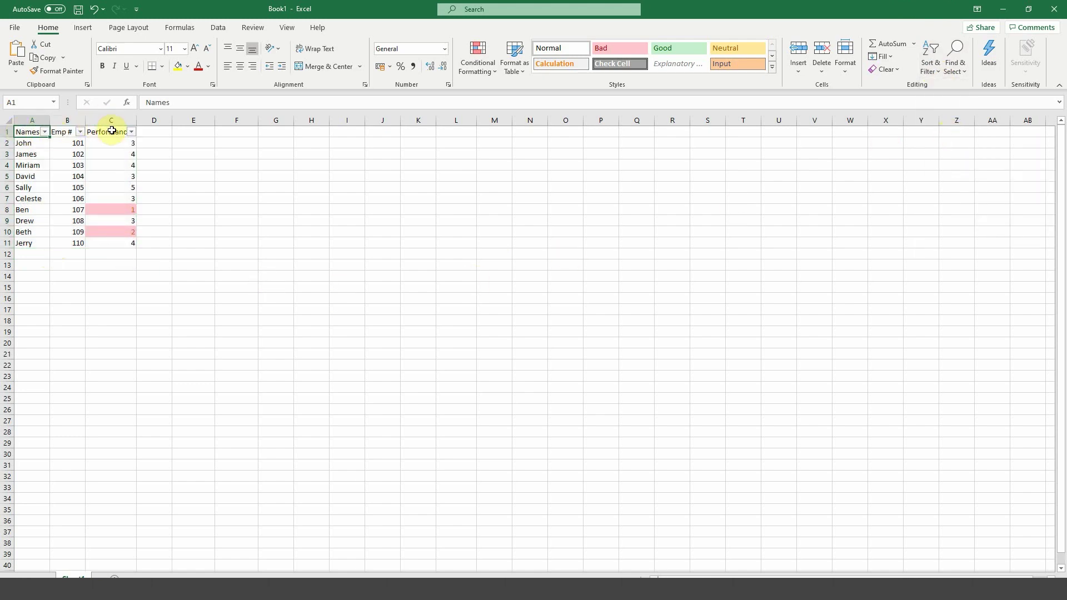
Sort the table by Emp # descending, then back to ascending
{"action": "left_click", "coordinate": [81, 132]}
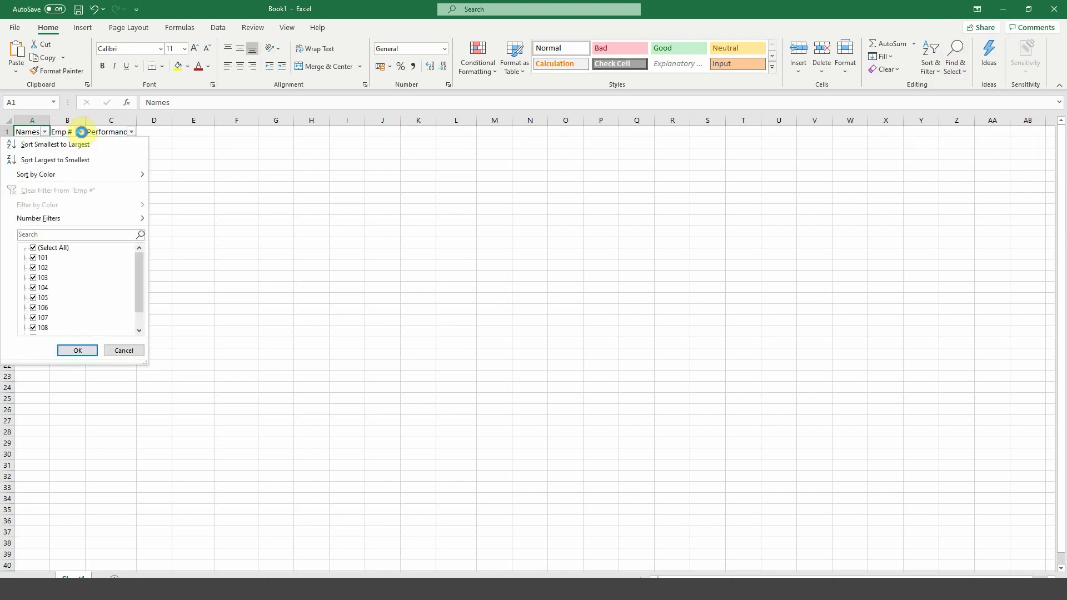
{"action": "left_click", "coordinate": [58, 158]}
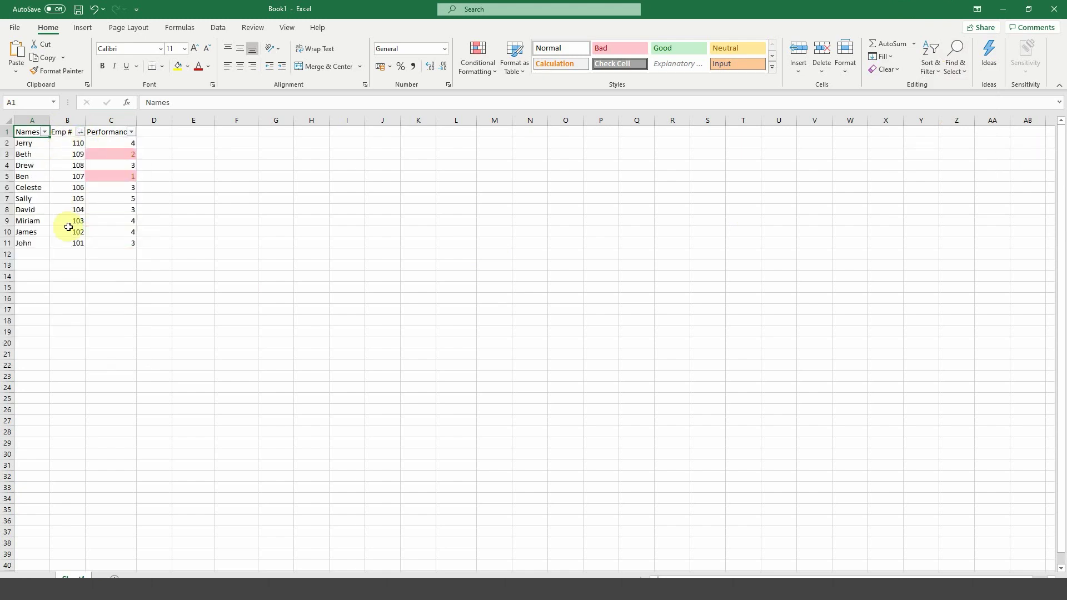
{"action": "left_click", "coordinate": [81, 133]}
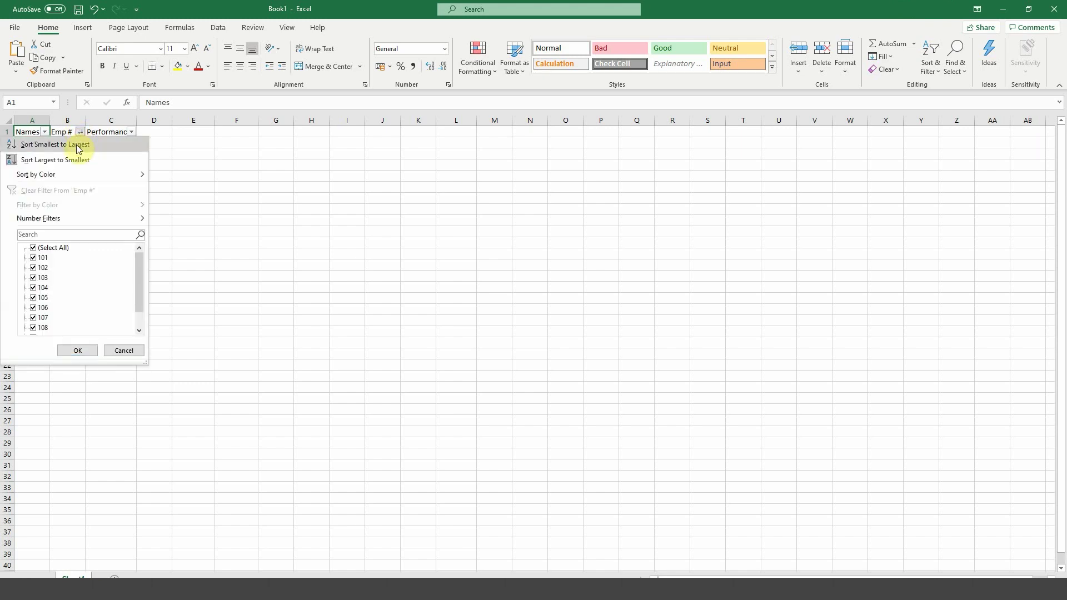
{"action": "left_click", "coordinate": [76, 144]}
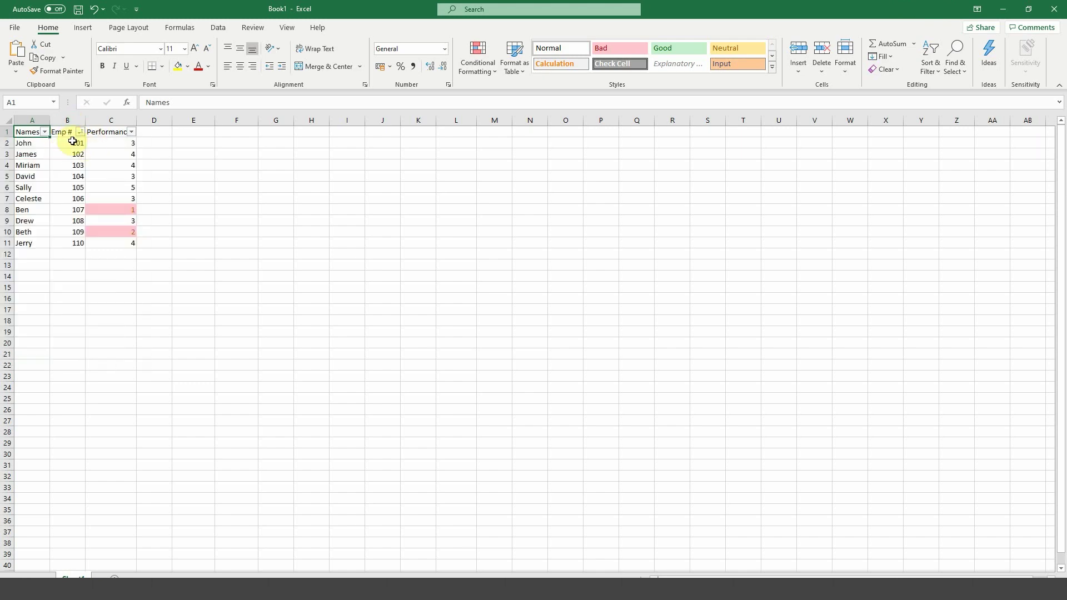
Filter the Names column to exclude four employees
{"action": "left_click", "coordinate": [44, 132]}
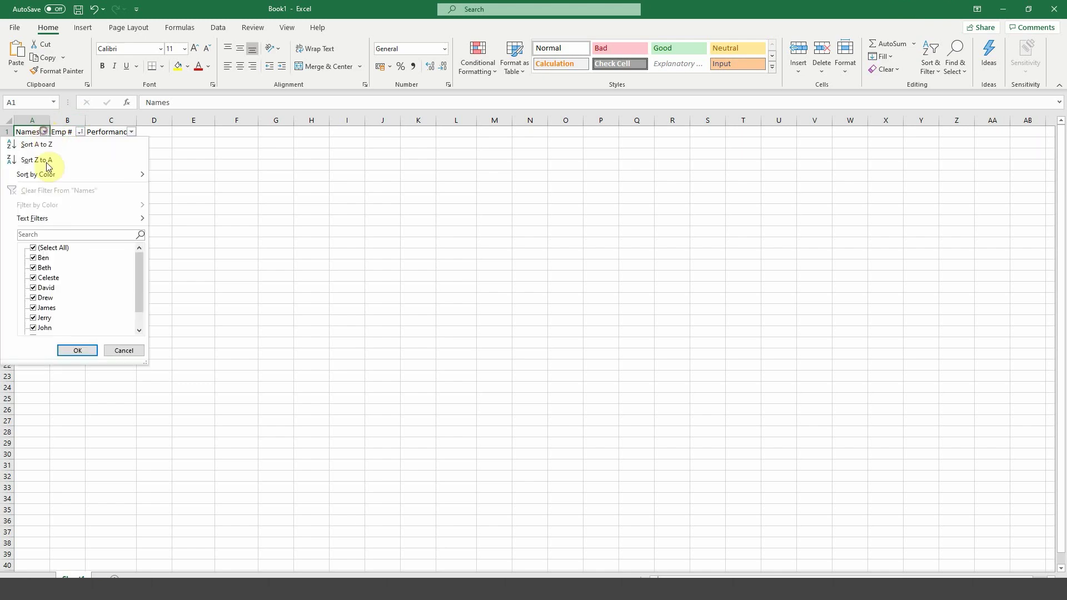
{"action": "left_click", "coordinate": [32, 277]}
{"action": "left_click", "coordinate": [32, 287]}
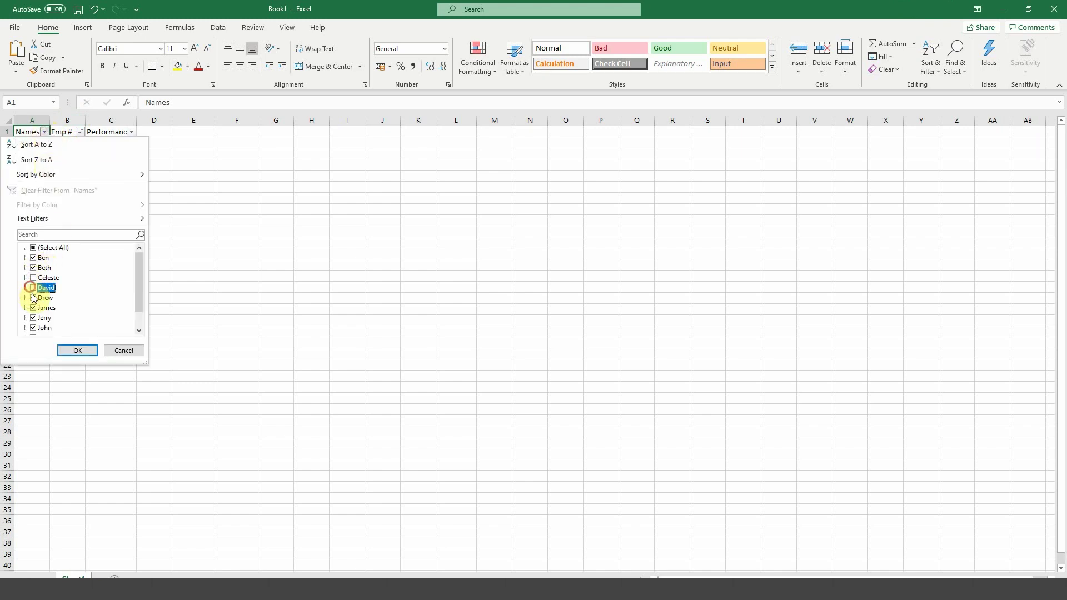
{"action": "left_click", "coordinate": [32, 297]}
{"action": "left_click", "coordinate": [33, 308]}
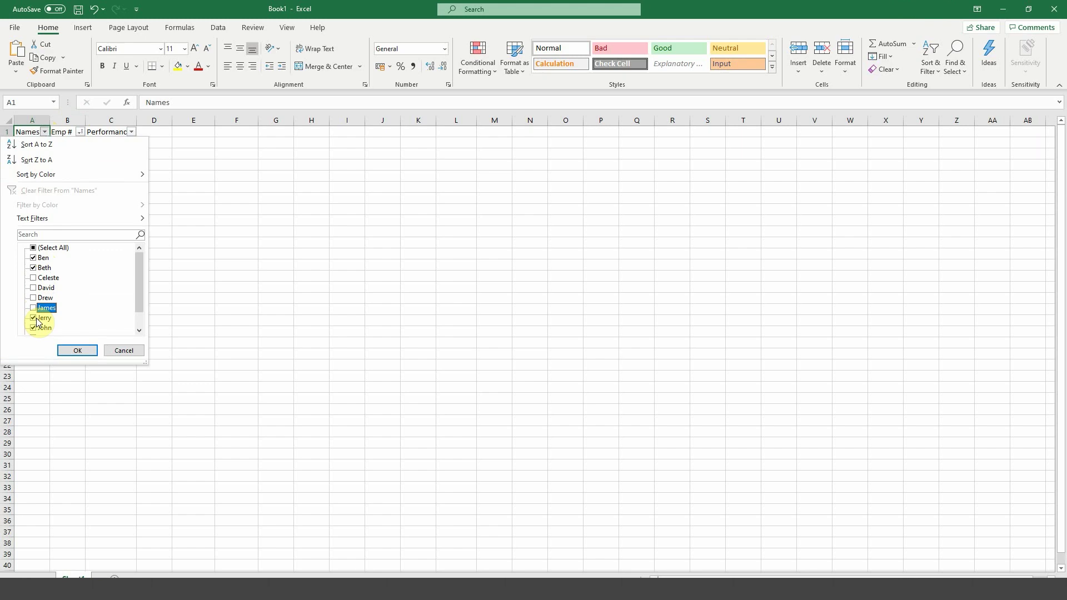
{"action": "scroll", "coordinate": [72, 283], "scroll_direction": "down", "scroll_amount": 1}
{"action": "scroll", "coordinate": [73, 283], "scroll_direction": "up", "scroll_amount": 1}
{"action": "left_click", "coordinate": [82, 352]}
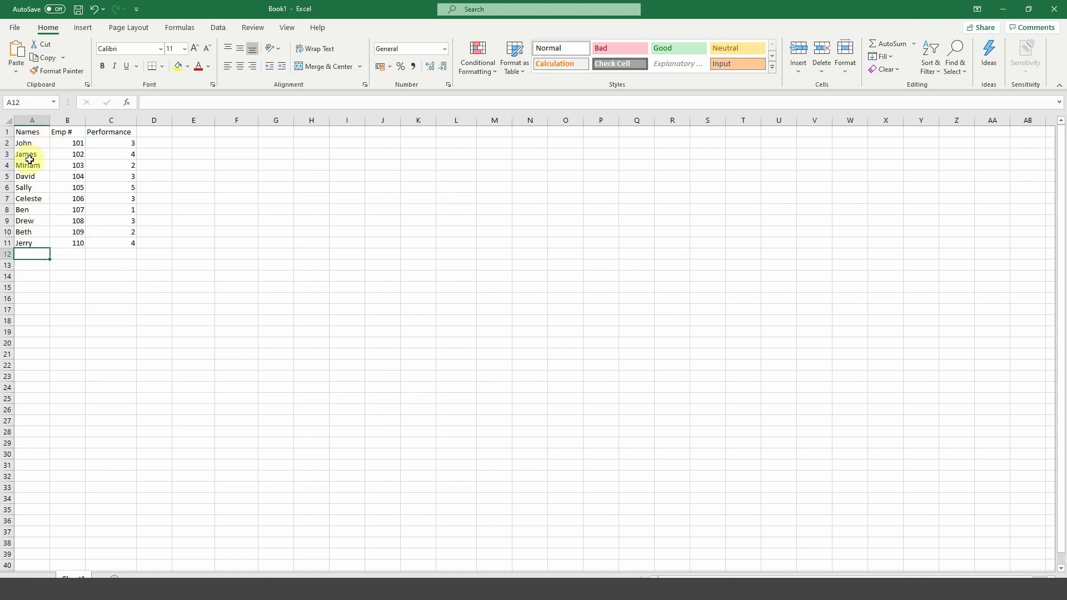
{"action": "left_click_drag", "start_coordinate": [30, 132], "coordinate": [39, 243]}
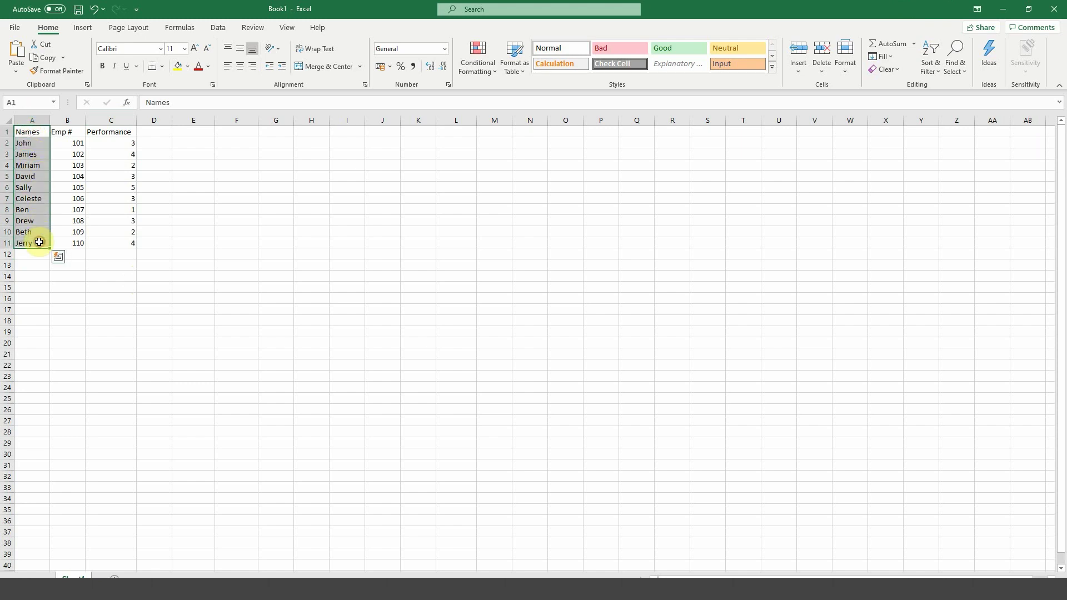
{"action": "left_click_drag", "start_coordinate": [113, 134], "coordinate": [107, 241]}
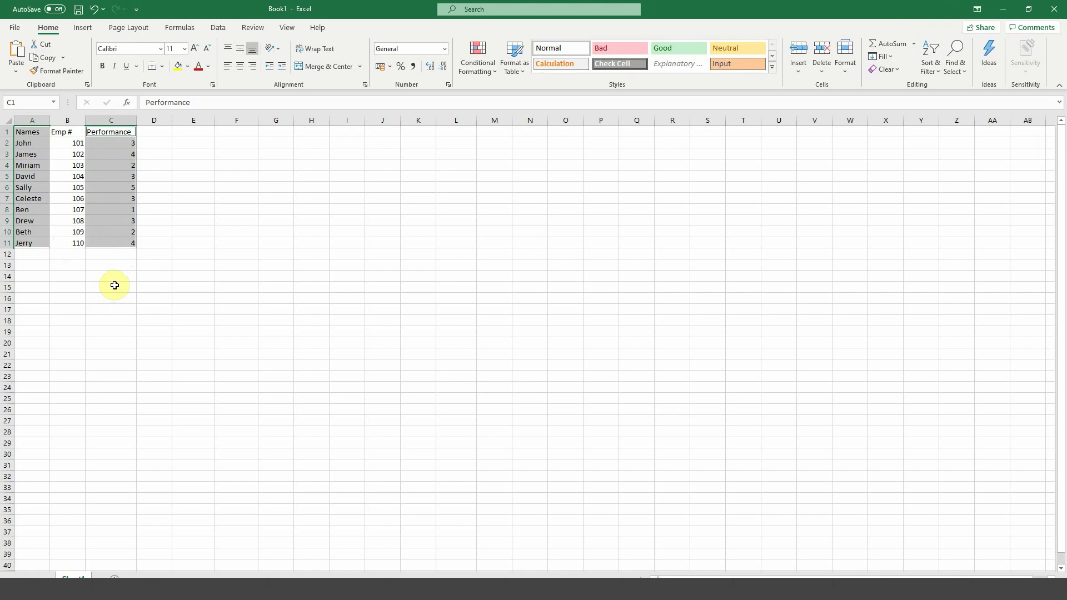
{"action": "left_click", "coordinate": [90, 30]}
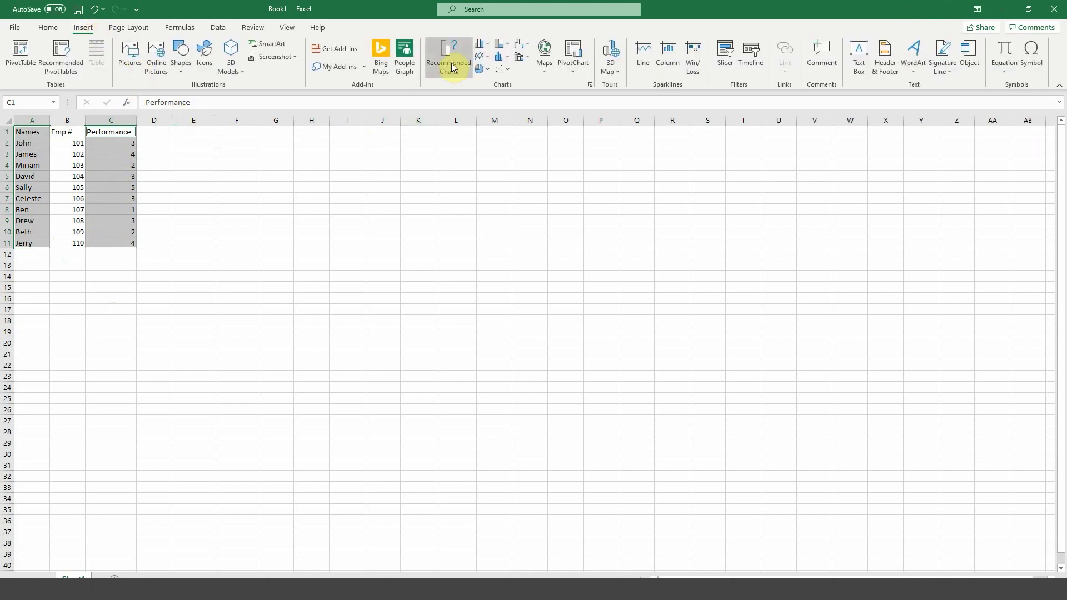
{"action": "left_click", "coordinate": [482, 45]}
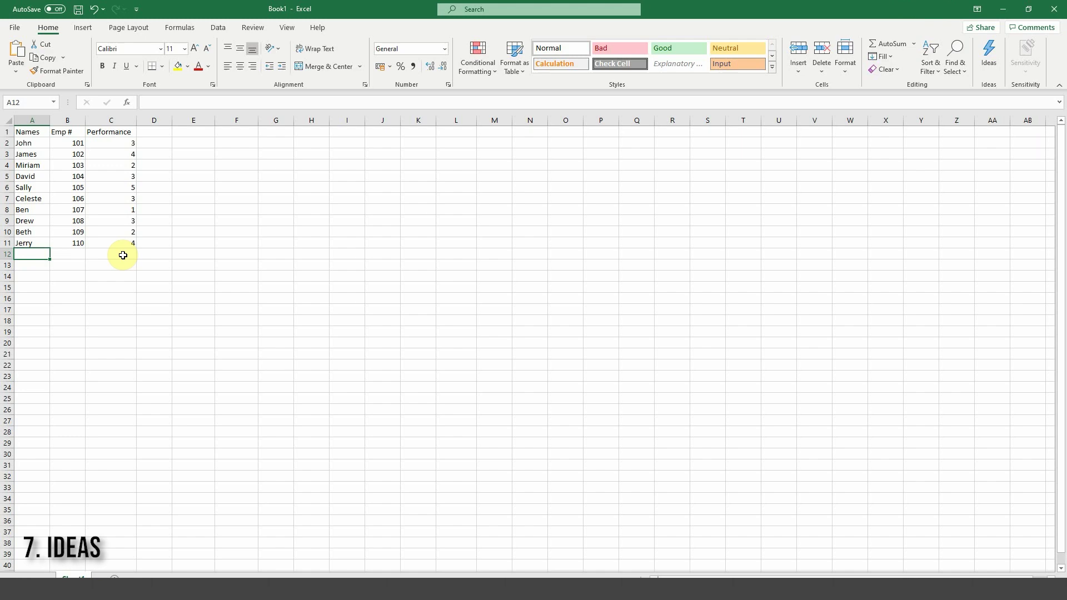
From the Ideas pane, insert the suggested 'Performance' by 'Emp #' column chart
{"action": "left_click", "coordinate": [986, 50]}
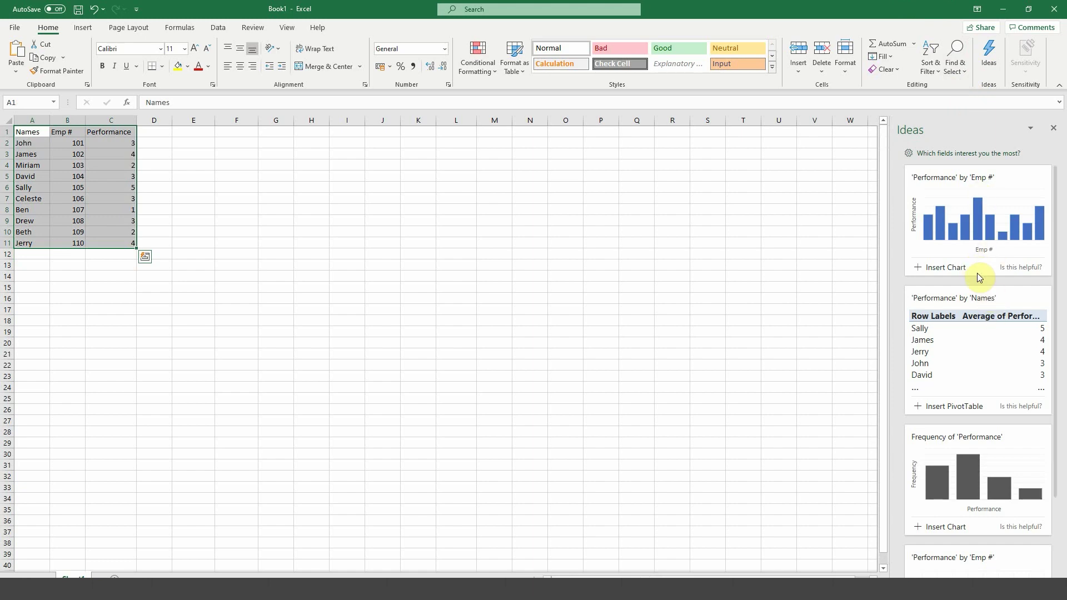
{"action": "scroll", "coordinate": [983, 373], "scroll_direction": "down", "scroll_amount": 1}
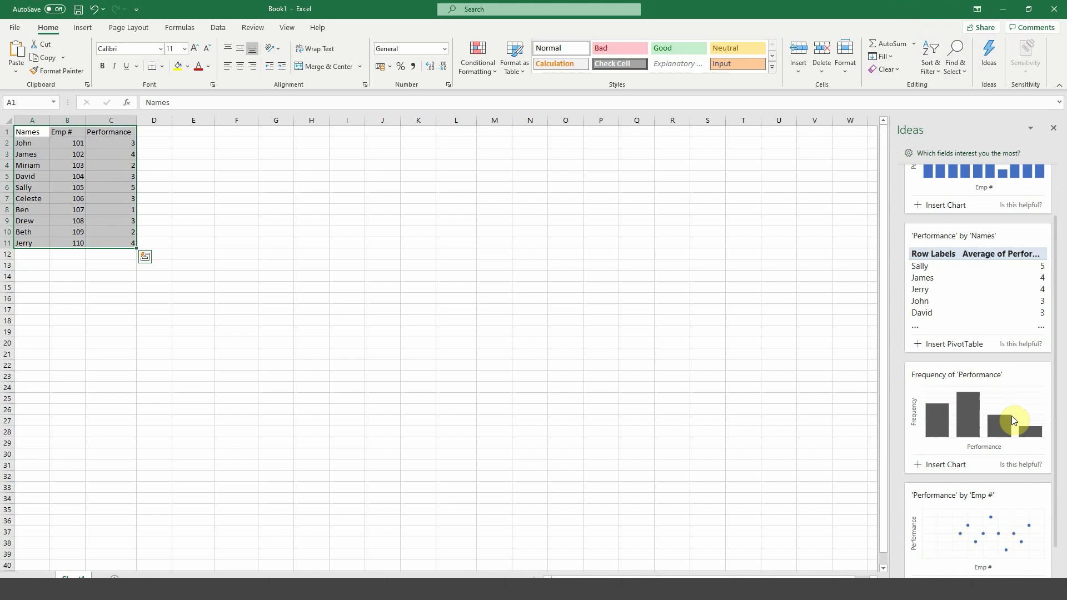
{"action": "scroll", "coordinate": [1012, 421], "scroll_direction": "down", "scroll_amount": 1}
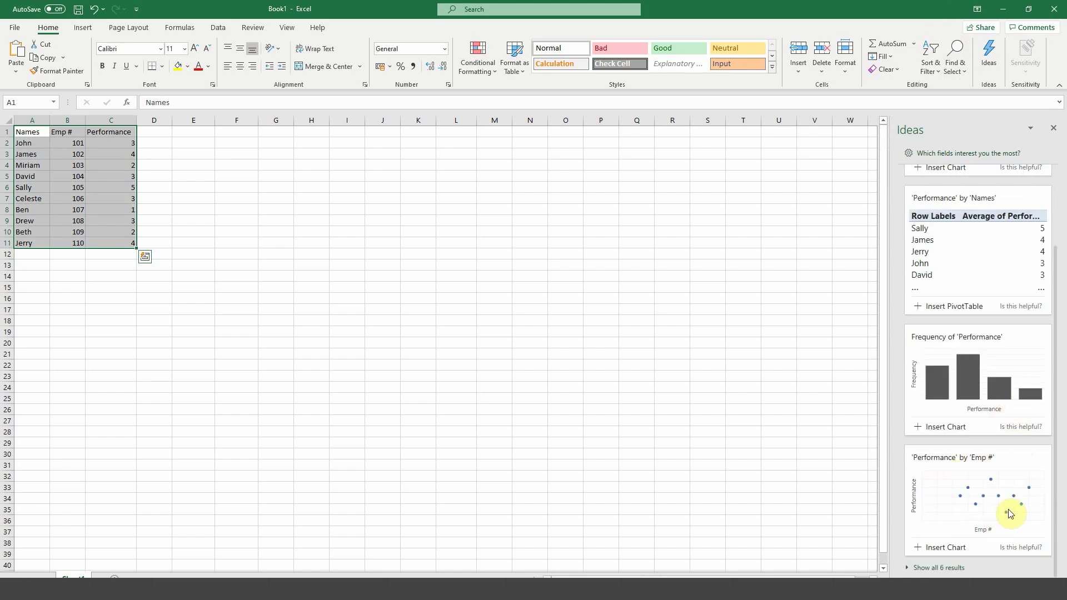
{"action": "scroll", "coordinate": [987, 355], "scroll_direction": "up", "scroll_amount": 2}
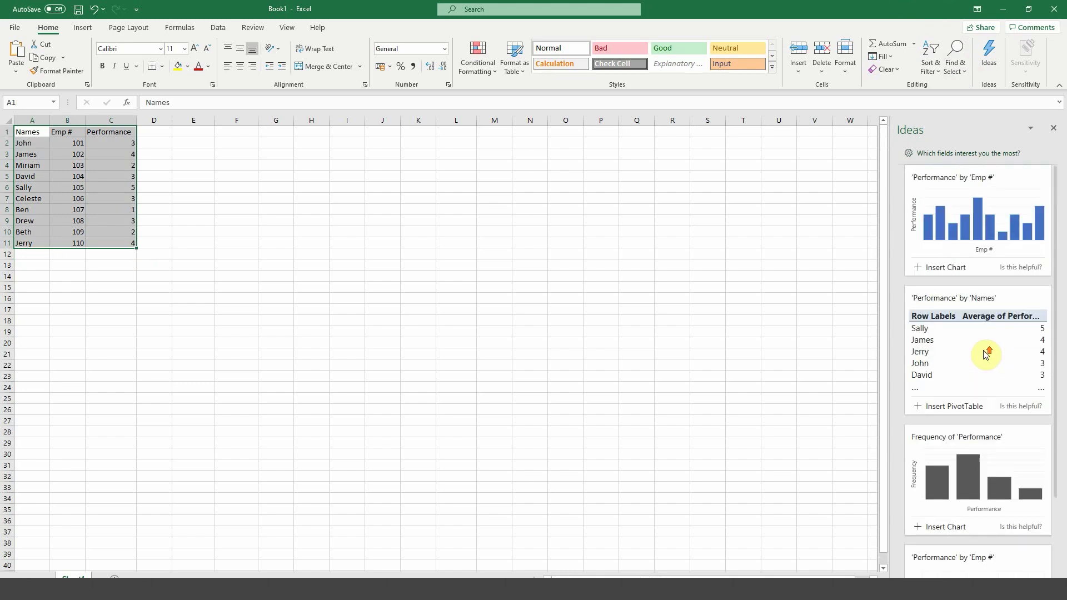
{"action": "left_click", "coordinate": [922, 270]}
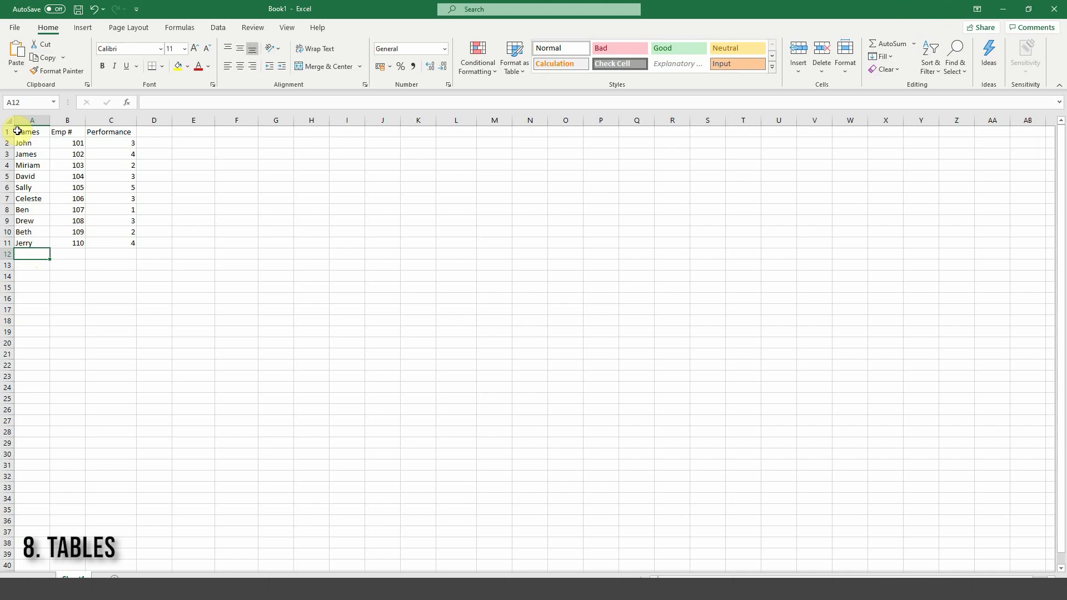
Select A1:C11 and bring up the Format as Table style gallery
{"action": "left_click_drag", "start_coordinate": [17, 131], "coordinate": [107, 245]}
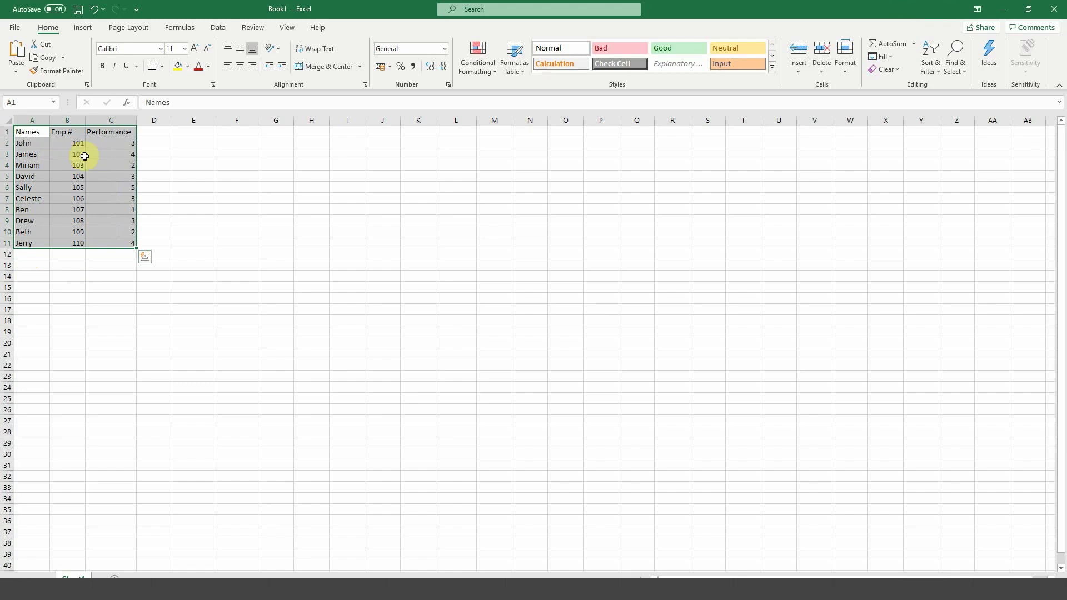
{"action": "left_click", "coordinate": [525, 76]}
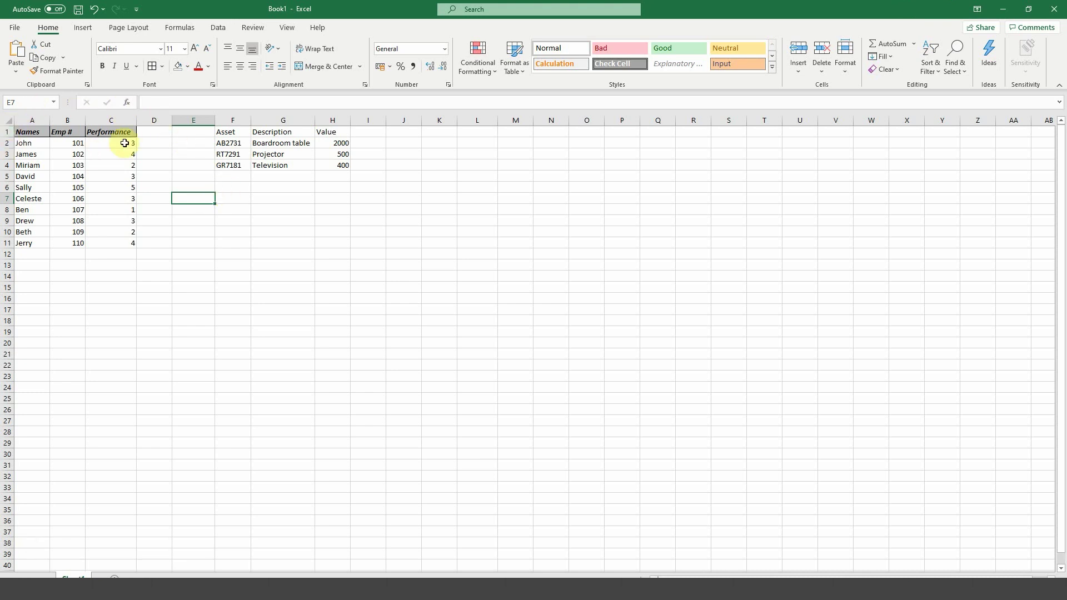
Copy the A1:C1 header styling onto the Asset, Description and Value headers with Format Painter
{"action": "left_click_drag", "start_coordinate": [36, 132], "coordinate": [98, 134]}
{"action": "left_click", "coordinate": [60, 72]}
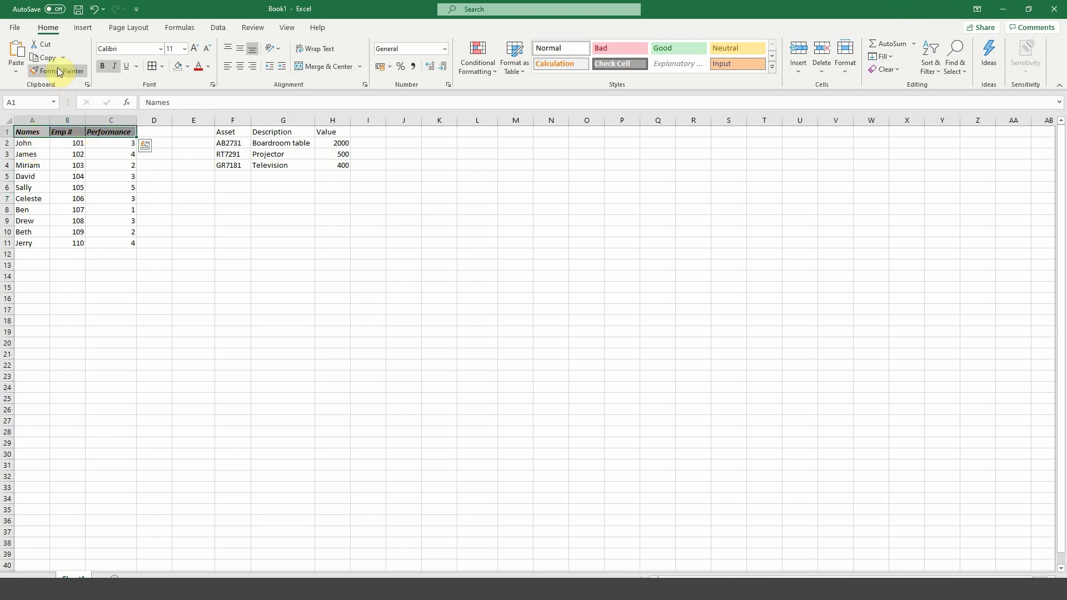
{"action": "left_click", "coordinate": [59, 71]}
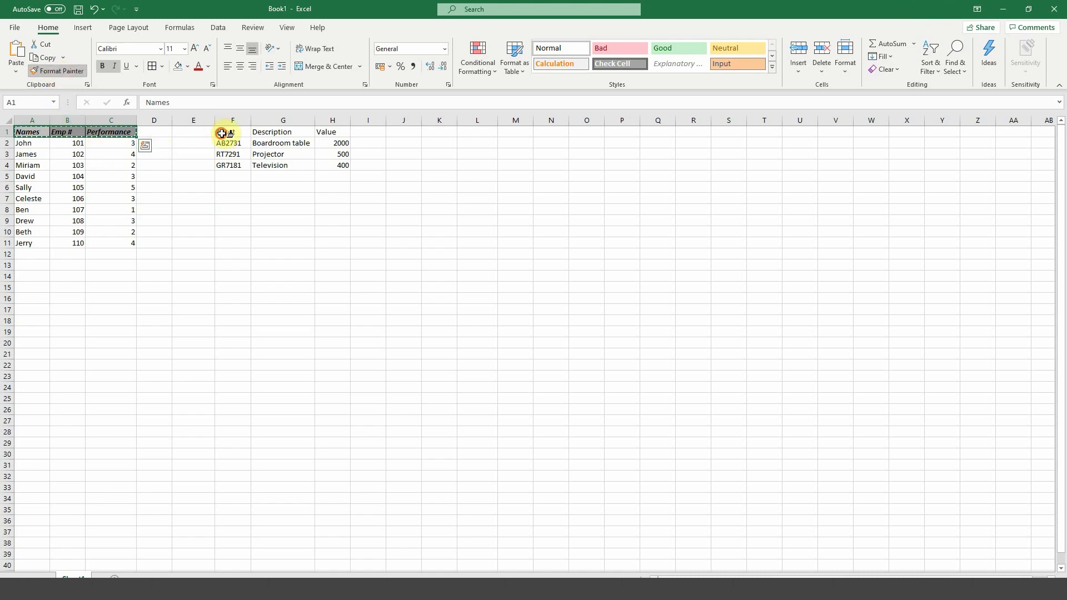
{"action": "left_click_drag", "start_coordinate": [225, 132], "coordinate": [331, 131]}
{"action": "left_click", "coordinate": [297, 179]}
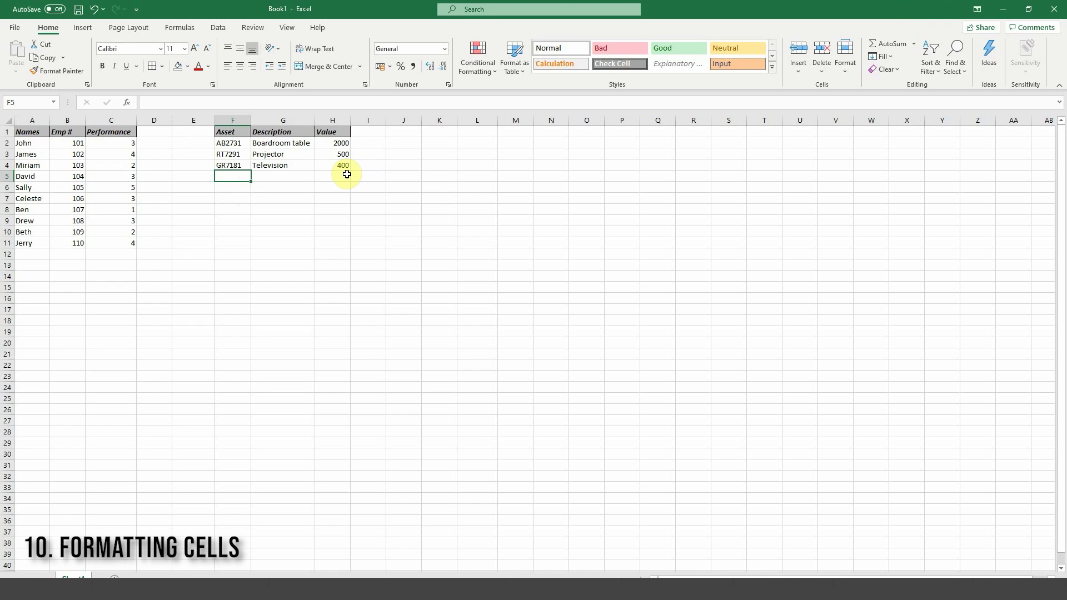
Format H2:H4 as $ English (United States) accounting amounts with zero decimals, showing $ 2,000, $ 500, $ 400
{"action": "left_click_drag", "start_coordinate": [340, 143], "coordinate": [342, 167]}
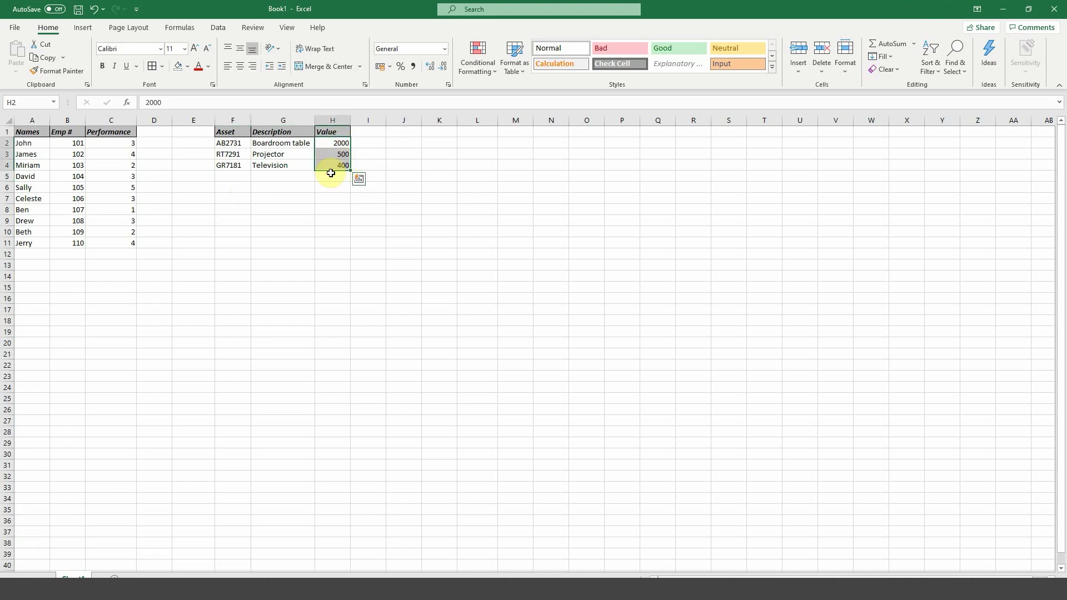
{"action": "left_click", "coordinate": [388, 67]}
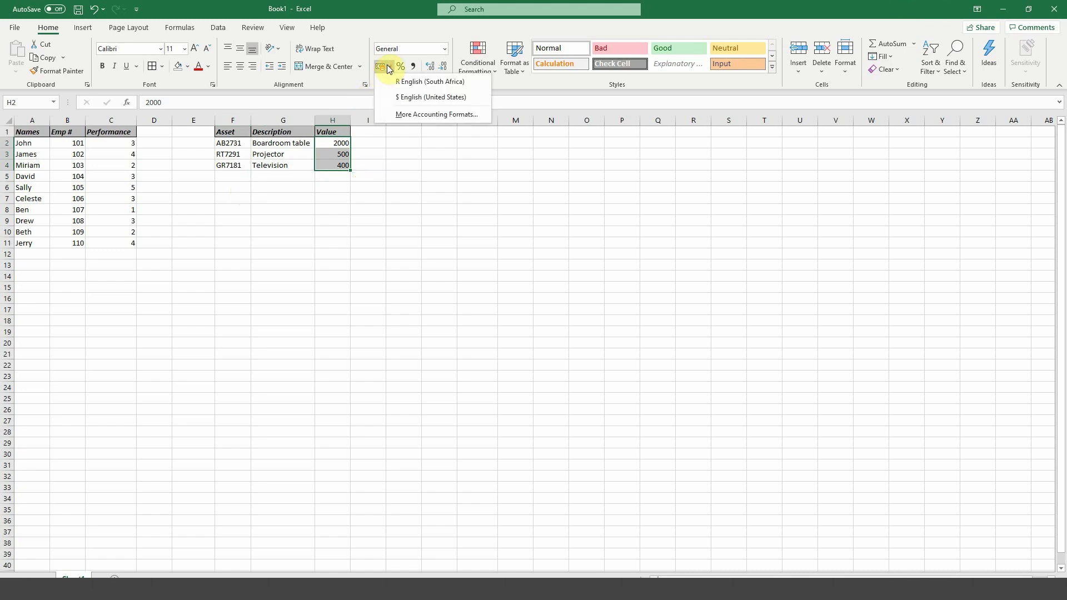
{"action": "left_click", "coordinate": [404, 98]}
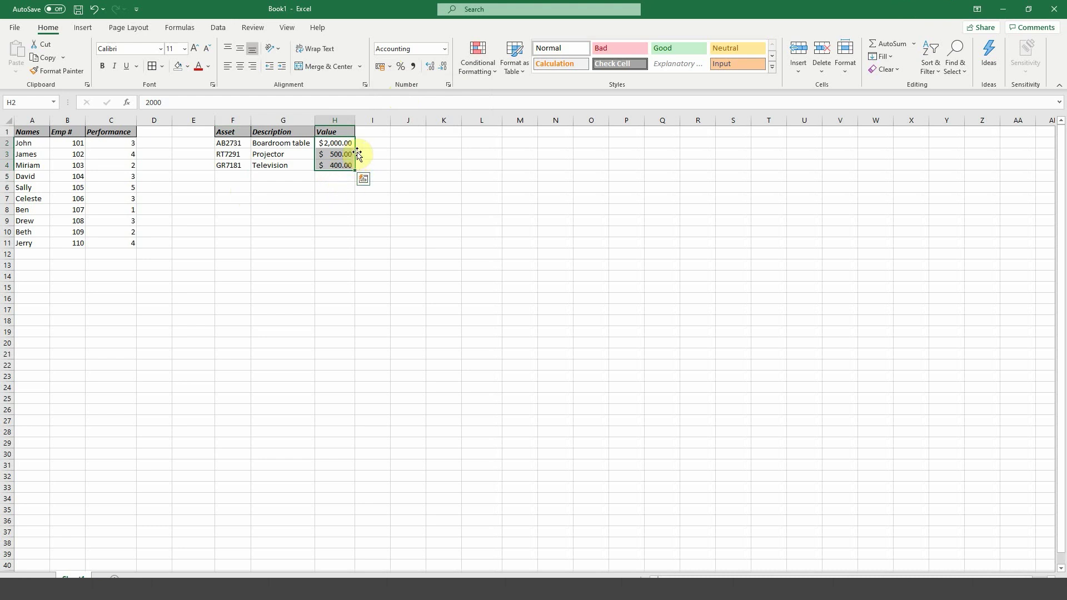
{"action": "left_click", "coordinate": [442, 67]}
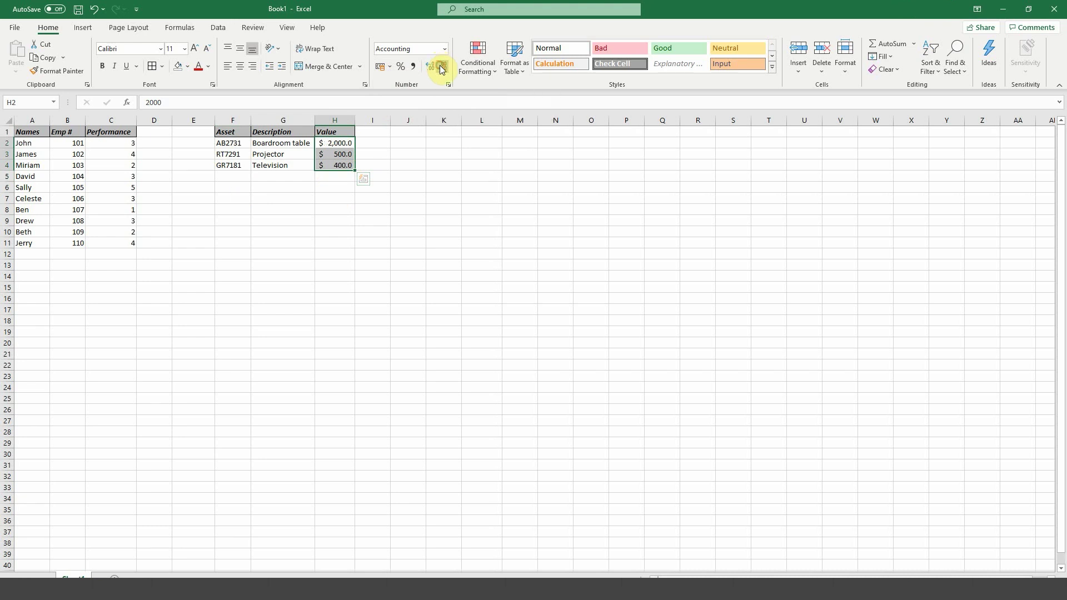
{"action": "left_click", "coordinate": [443, 69]}
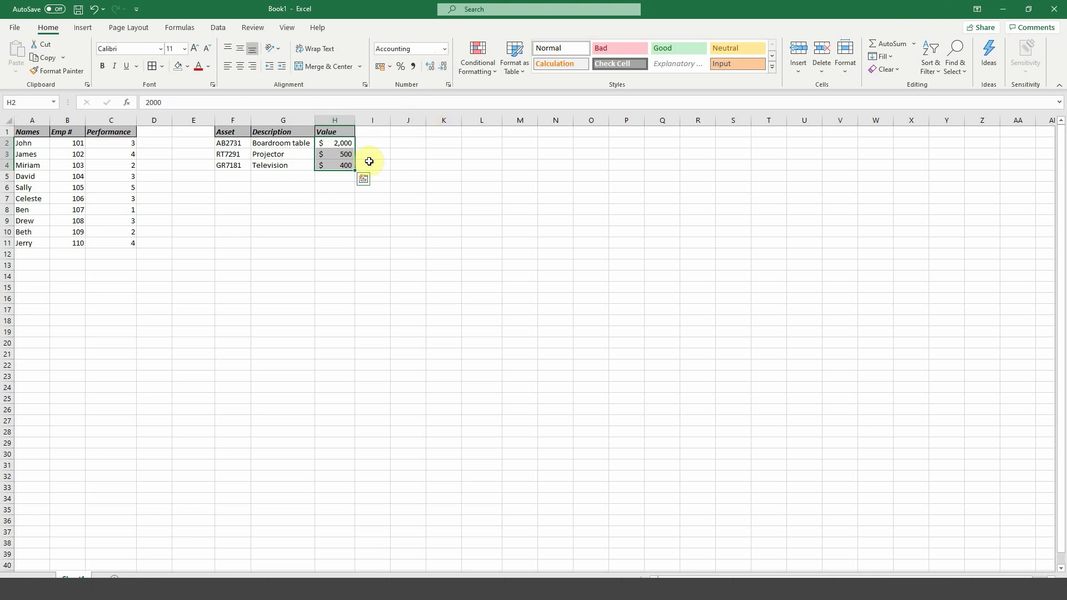
{"action": "left_click", "coordinate": [340, 185]}
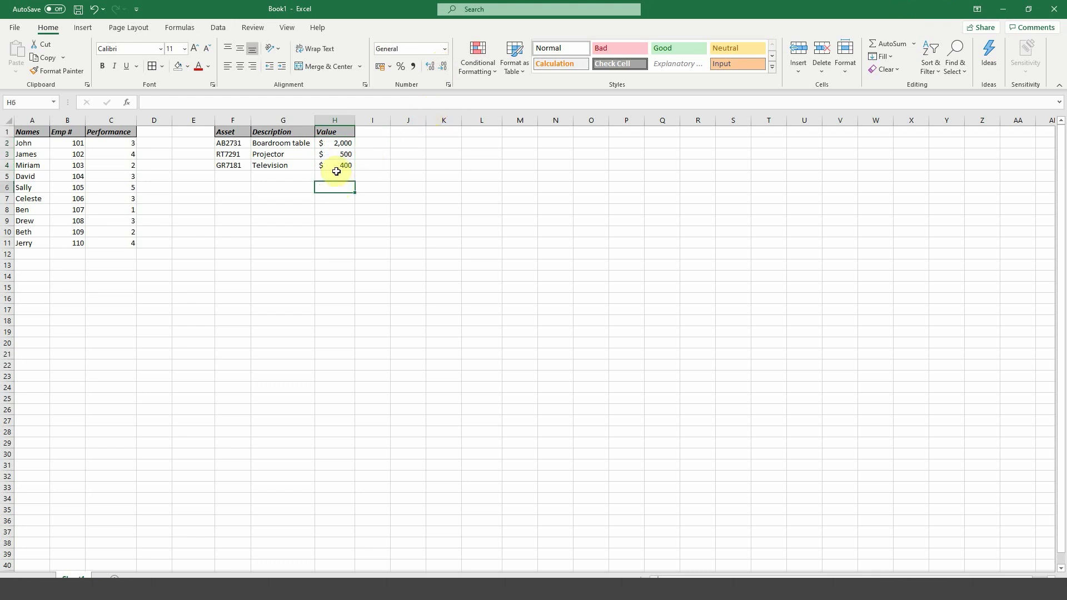
{"action": "left_click", "coordinate": [337, 146]}
{"action": "left_click_drag", "start_coordinate": [336, 146], "coordinate": [341, 164]}
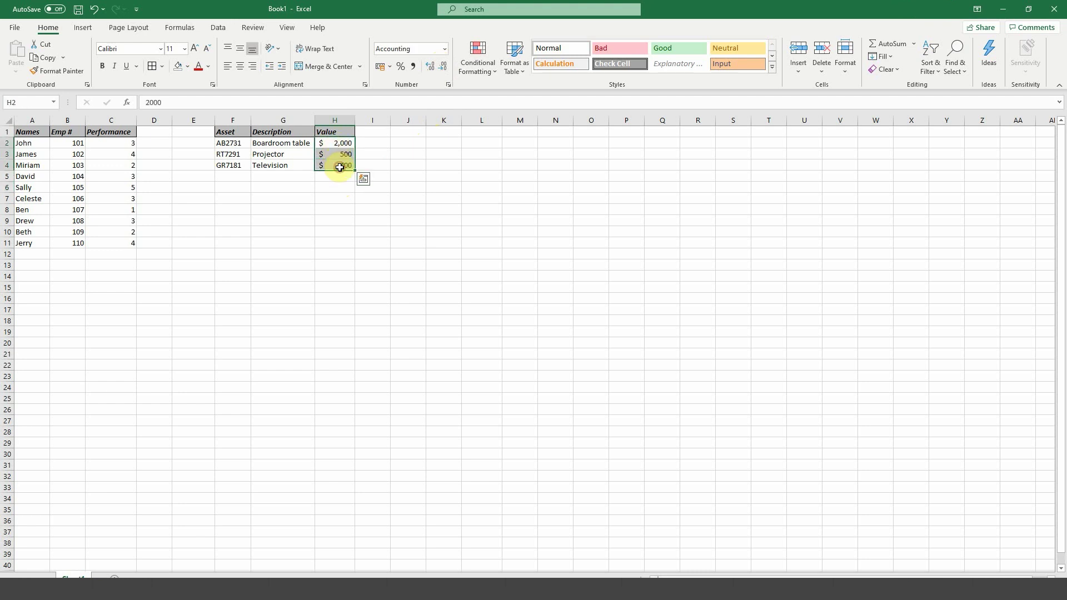
Format H2:H4 as Number with 2 decimal places via Format Cells
{"action": "right_click", "coordinate": [339, 156]}
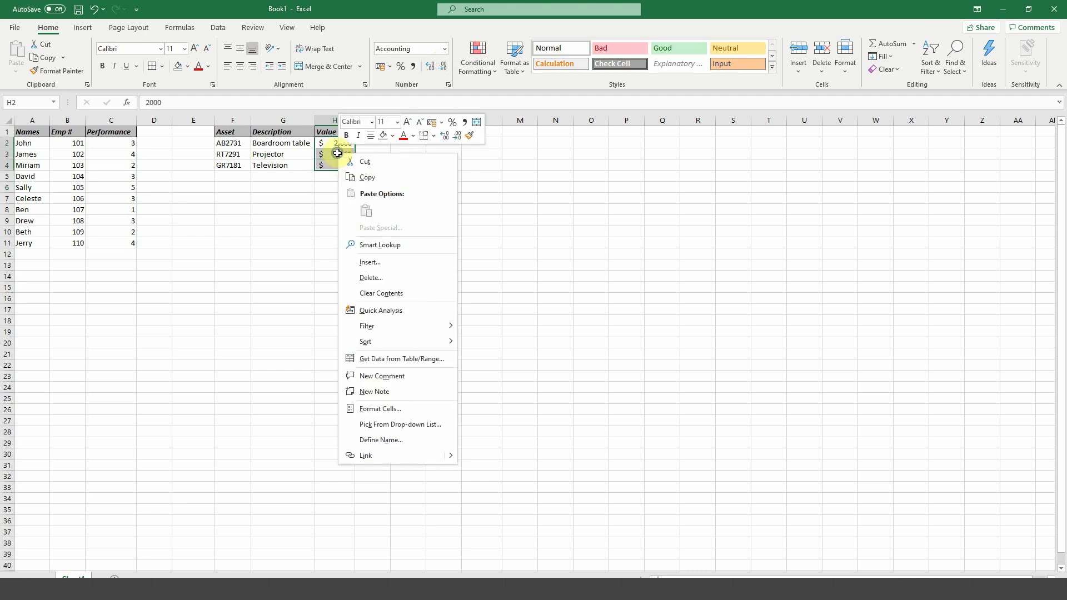
{"action": "left_click", "coordinate": [382, 410]}
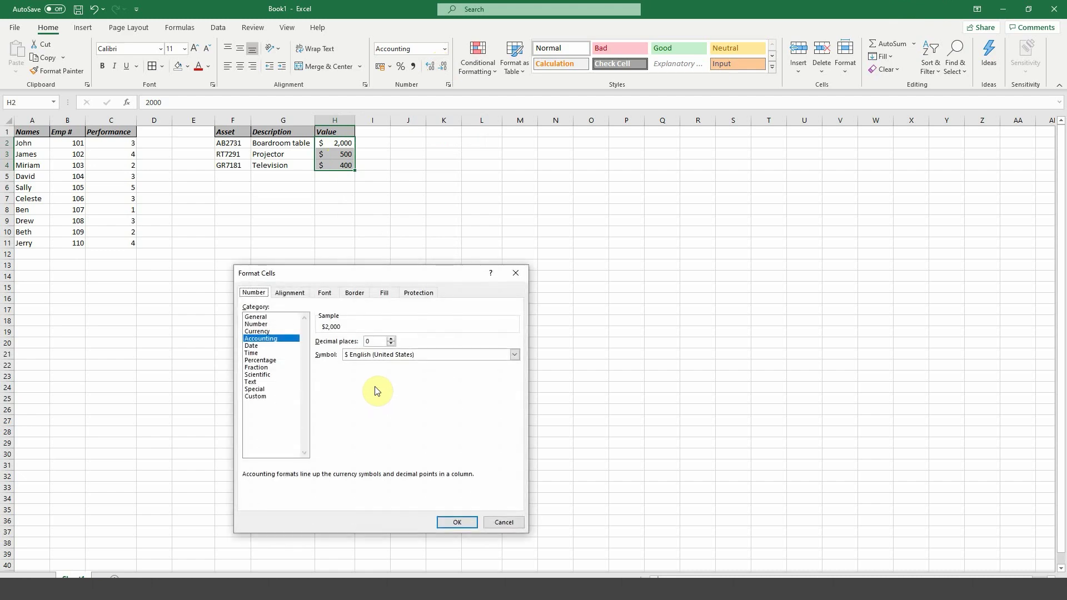
{"action": "left_click", "coordinate": [278, 324]}
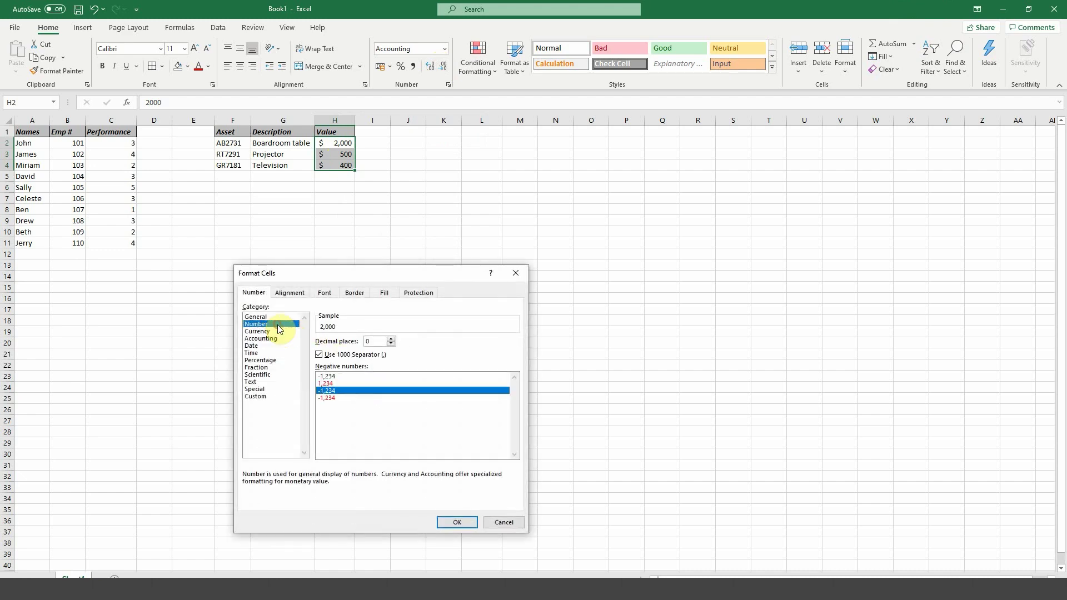
{"action": "left_click", "coordinate": [393, 339]}
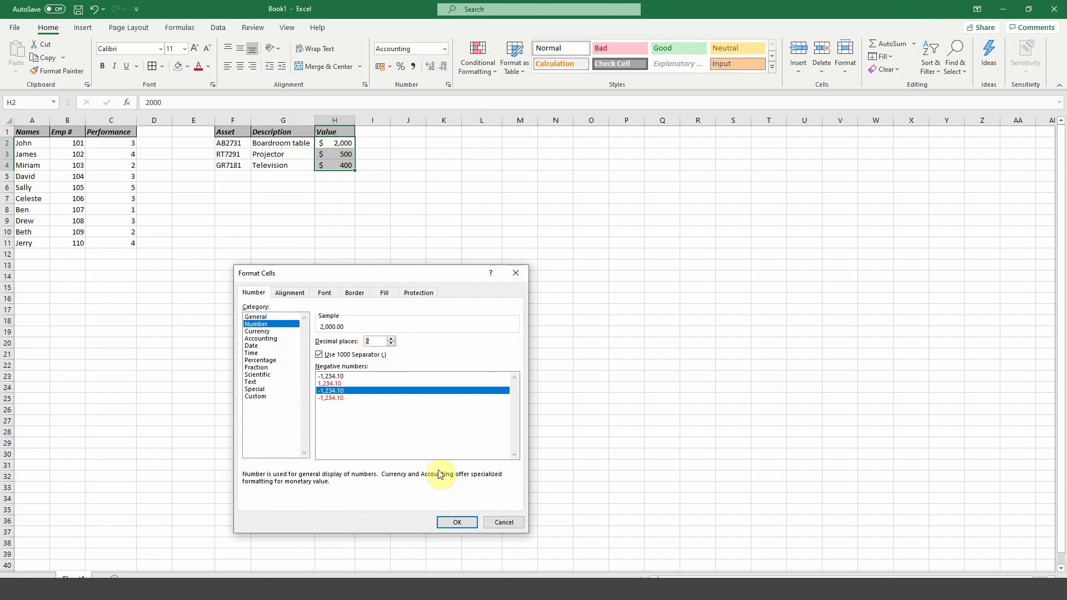
{"action": "left_click", "coordinate": [457, 523]}
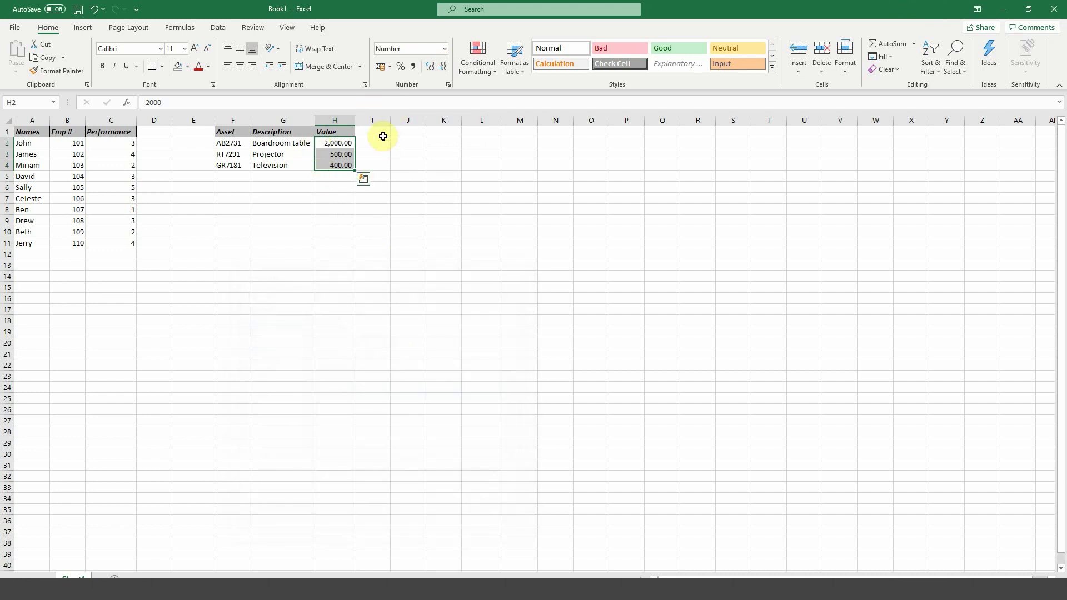
Change the Projector value in H3 to 350
{"action": "left_click", "coordinate": [306, 174]}
{"action": "left_click", "coordinate": [331, 154]}
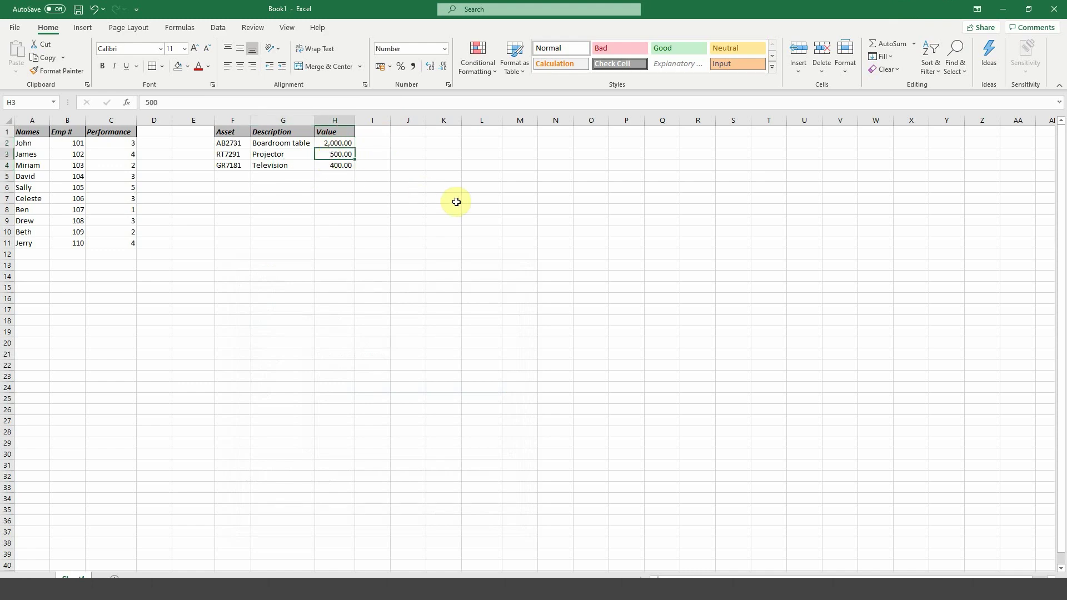
{"action": "type", "text": "350"}
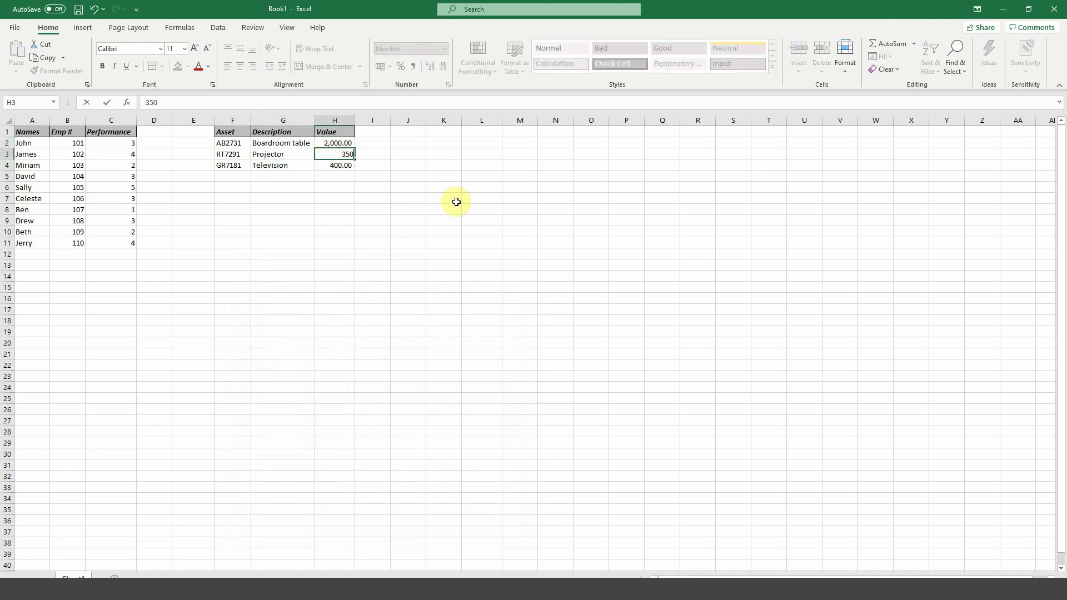
{"action": "key", "text": "Return"}
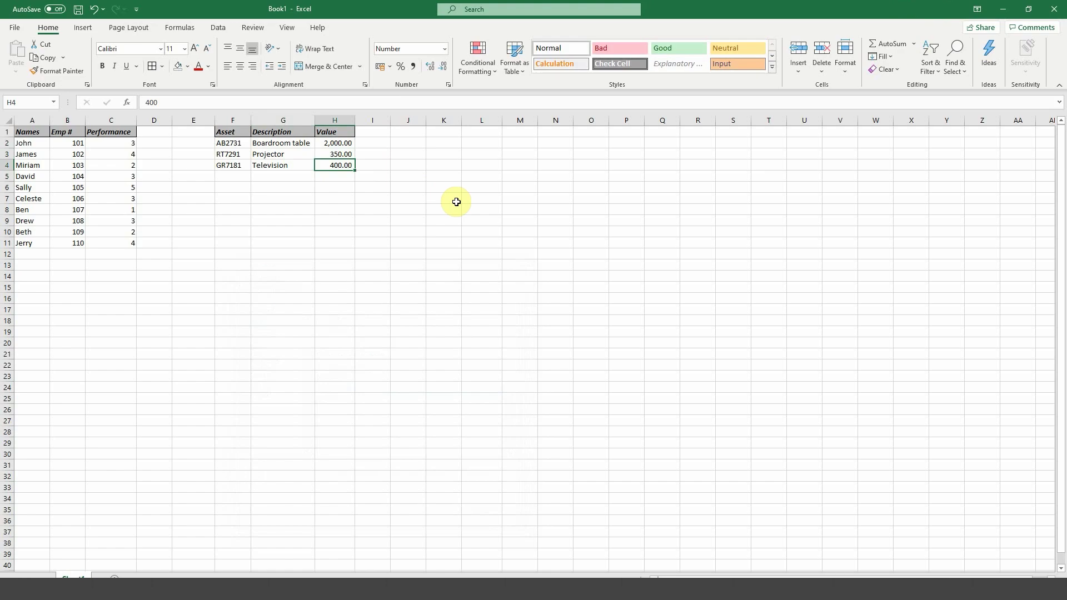